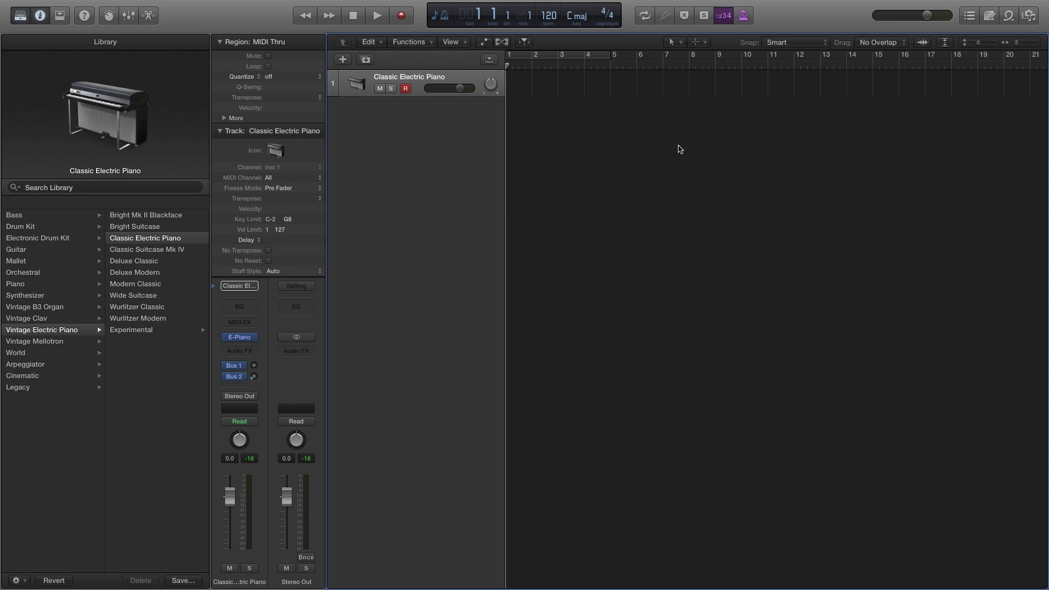
Step: Load the Electronic Drum Kit > Drum Machine > Modern Machines patch onto the track
{"action": "left_click", "coordinate": [53, 240]}
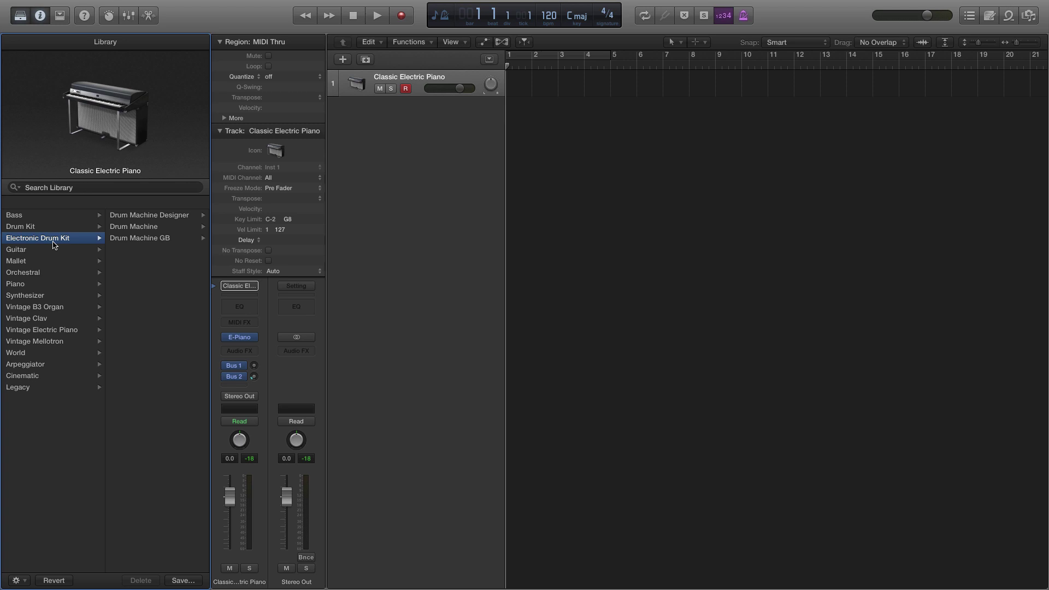
{"action": "left_click", "coordinate": [127, 227]}
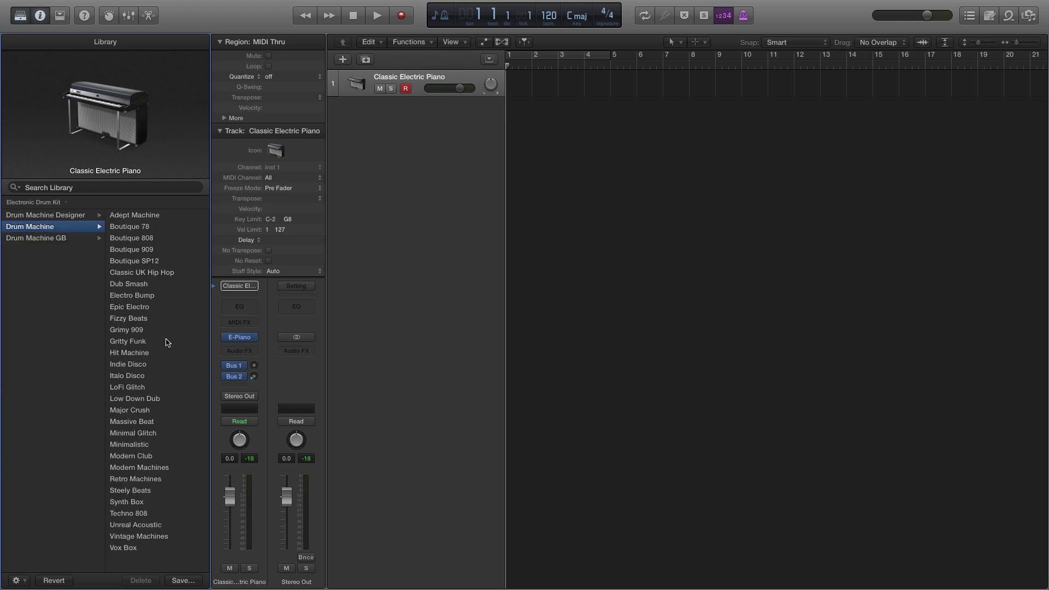
{"action": "left_click", "coordinate": [169, 468]}
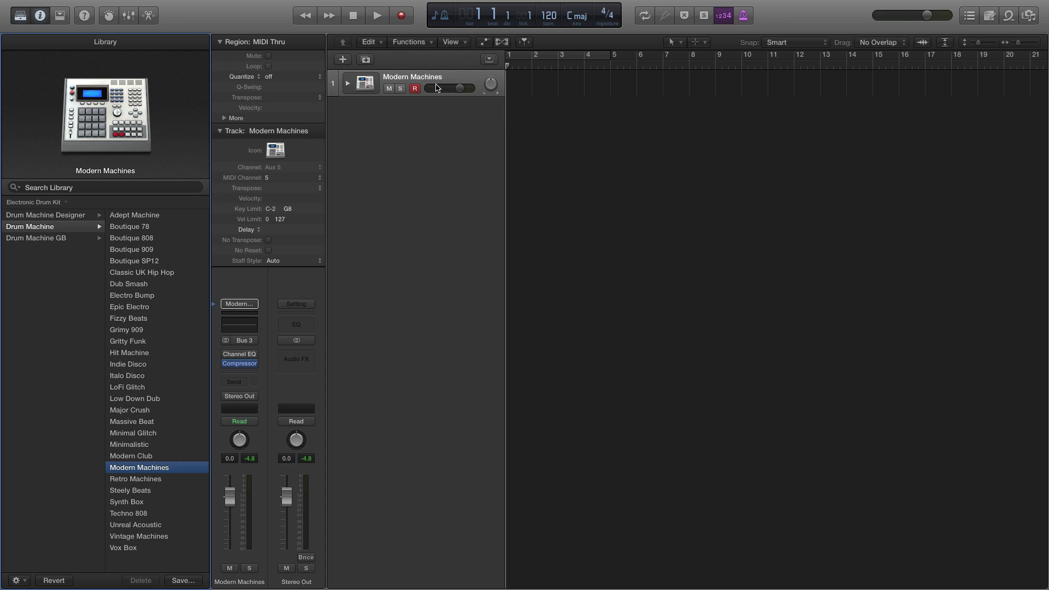
Step: Add a second software instrument track loaded with Boesendorfer Grand Piano
{"action": "double_click", "coordinate": [430, 120]}
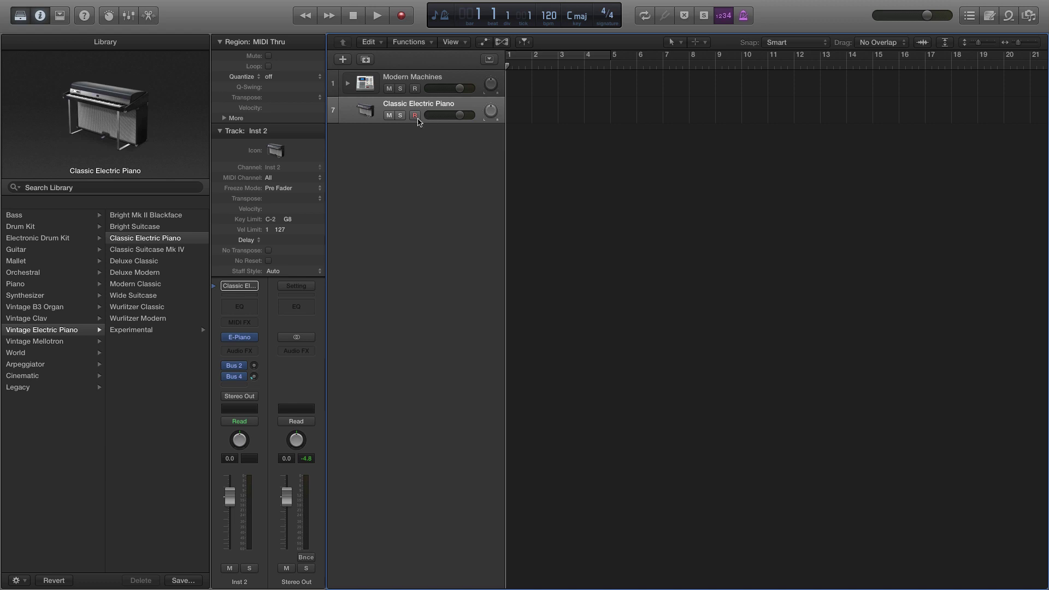
{"action": "left_click", "coordinate": [69, 284]}
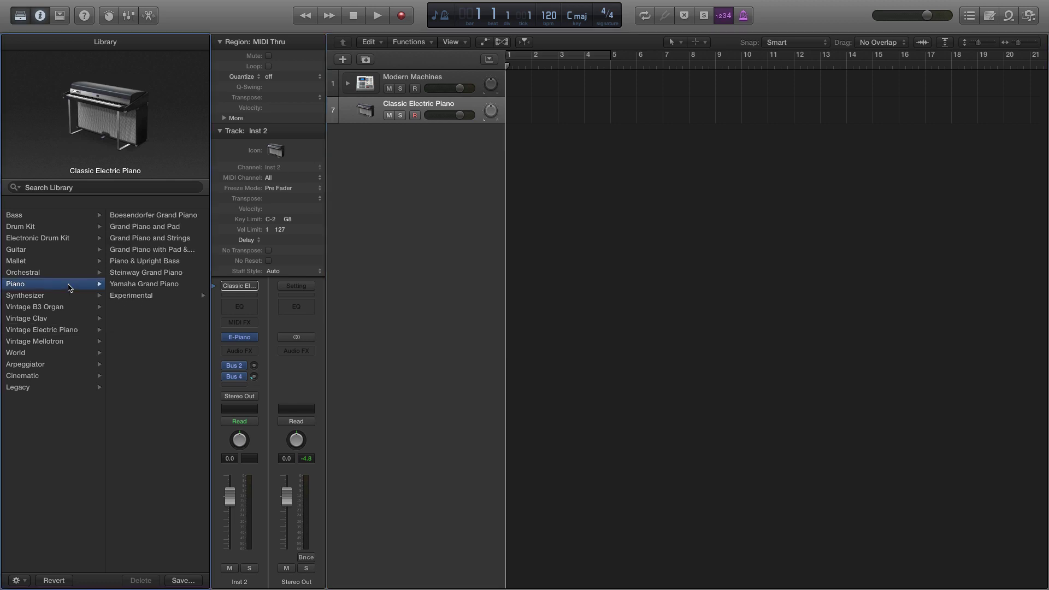
{"action": "left_click", "coordinate": [164, 217]}
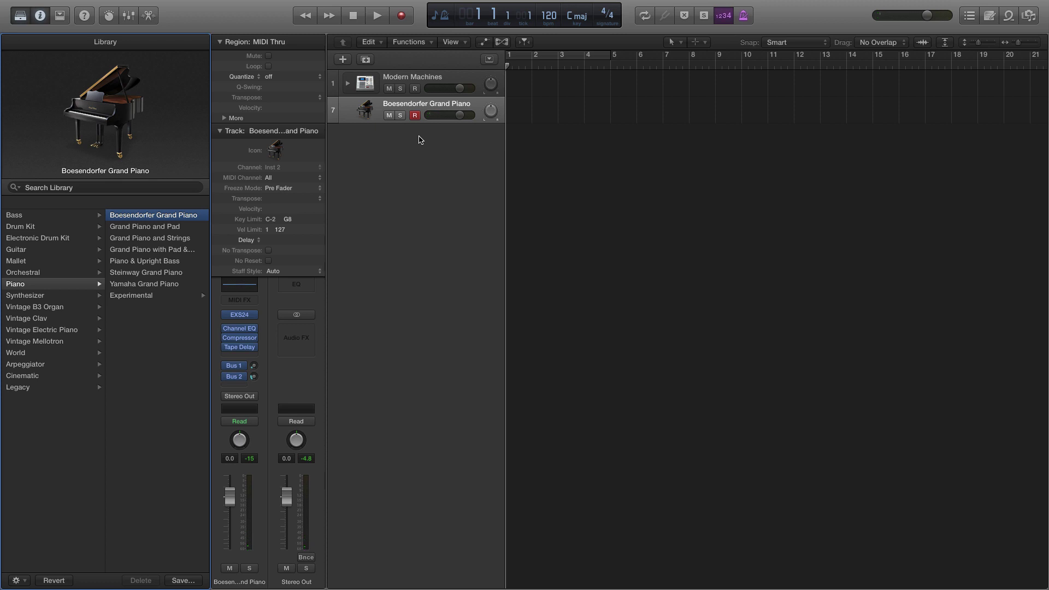
Step: Add a third software instrument track loaded with Synthesizer > Bass > Big Saw Bass
{"action": "double_click", "coordinate": [419, 140]}
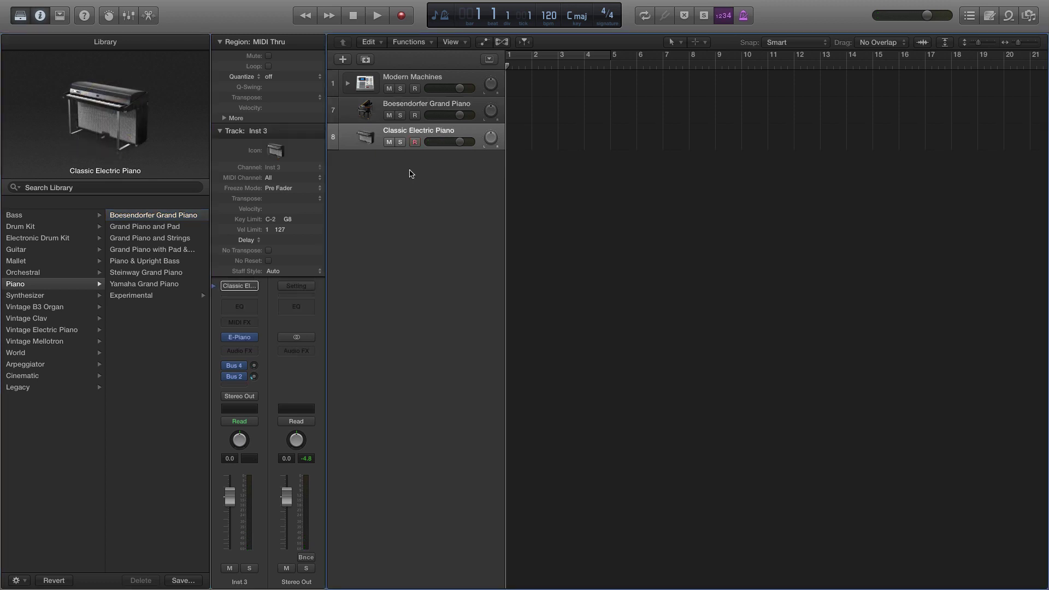
{"action": "left_click", "coordinate": [65, 297]}
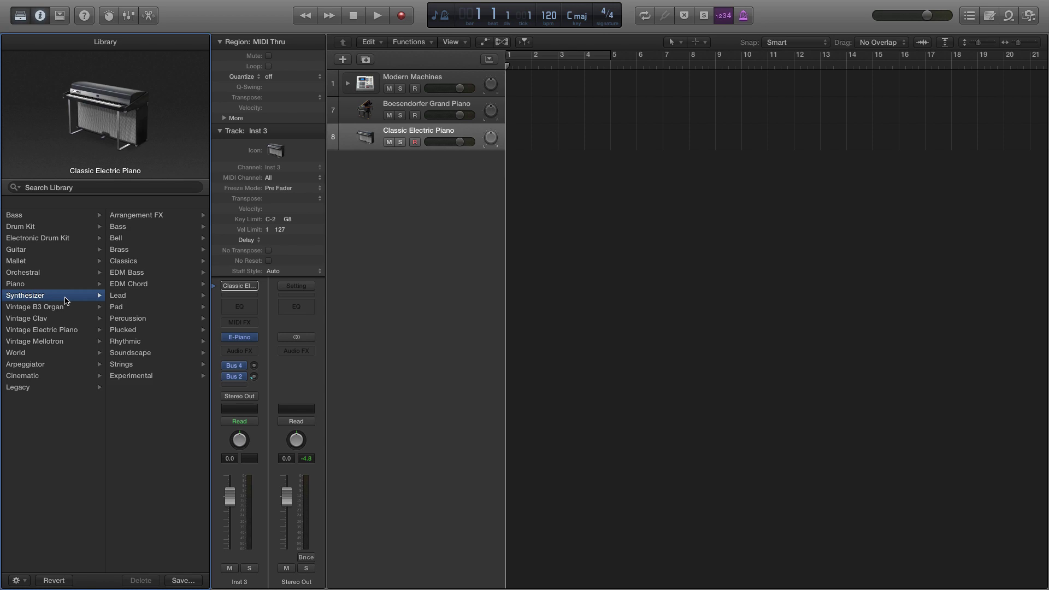
{"action": "left_click", "coordinate": [148, 232]}
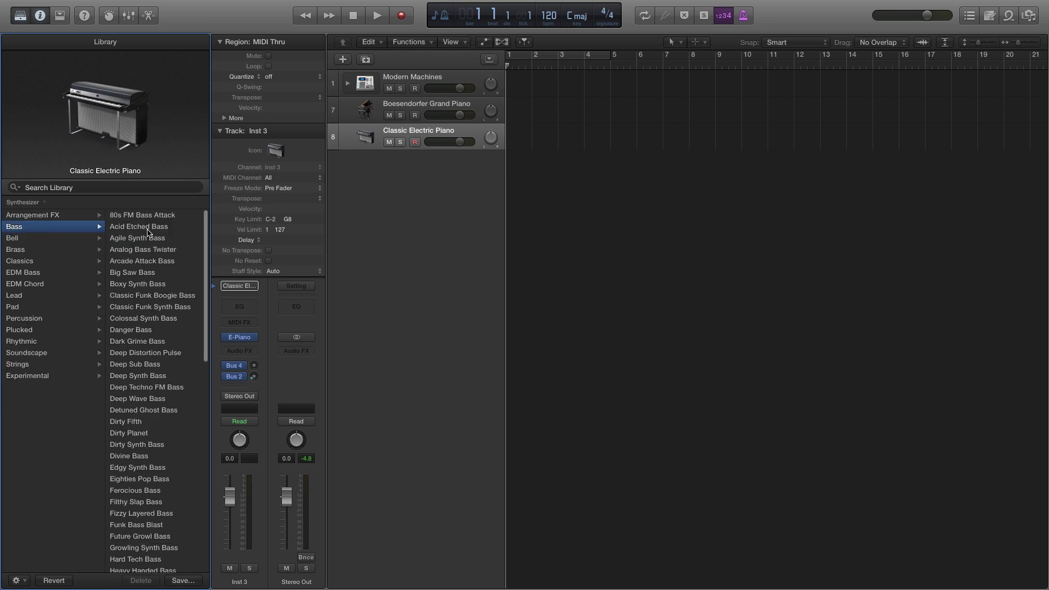
{"action": "left_click", "coordinate": [171, 277]}
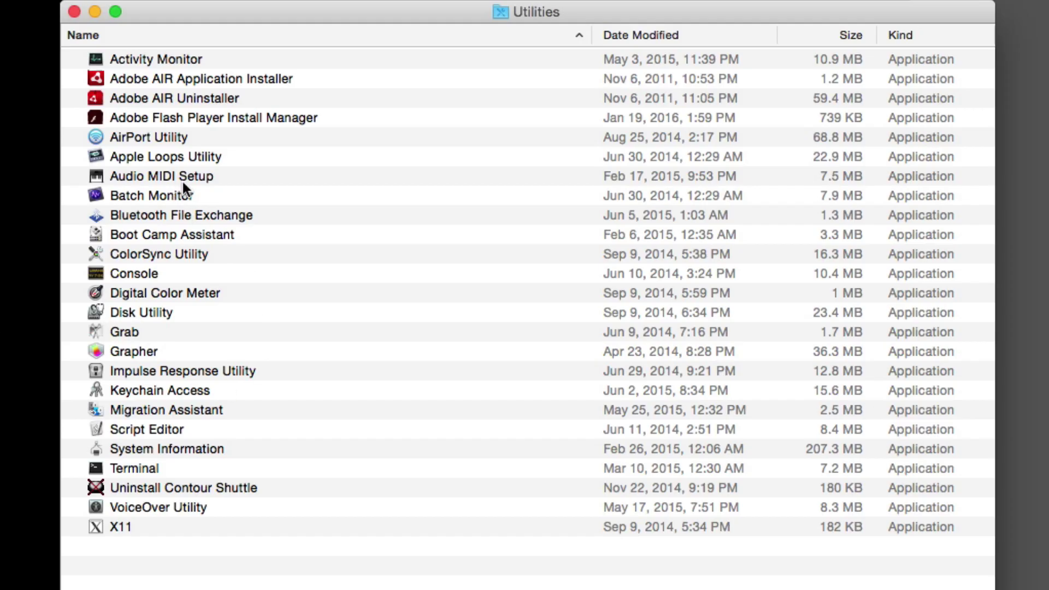
Step: In Audio MIDI Setup, set the IAC Driver online and rename bus 1 'REAPER to Logic X'
{"action": "double_click", "coordinate": [192, 173]}
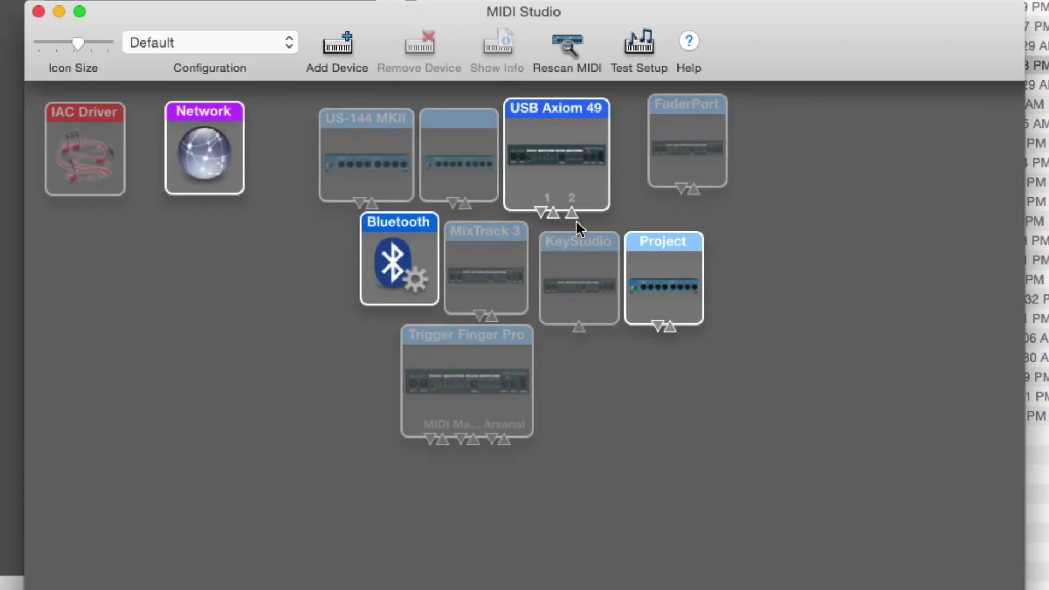
{"action": "double_click", "coordinate": [99, 175]}
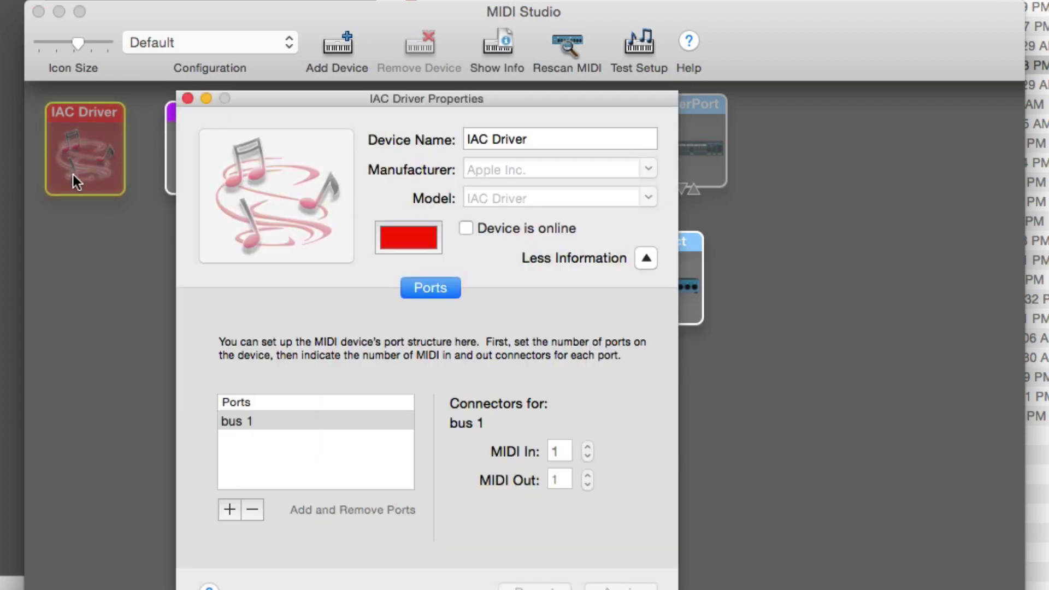
{"action": "left_click", "coordinate": [466, 228]}
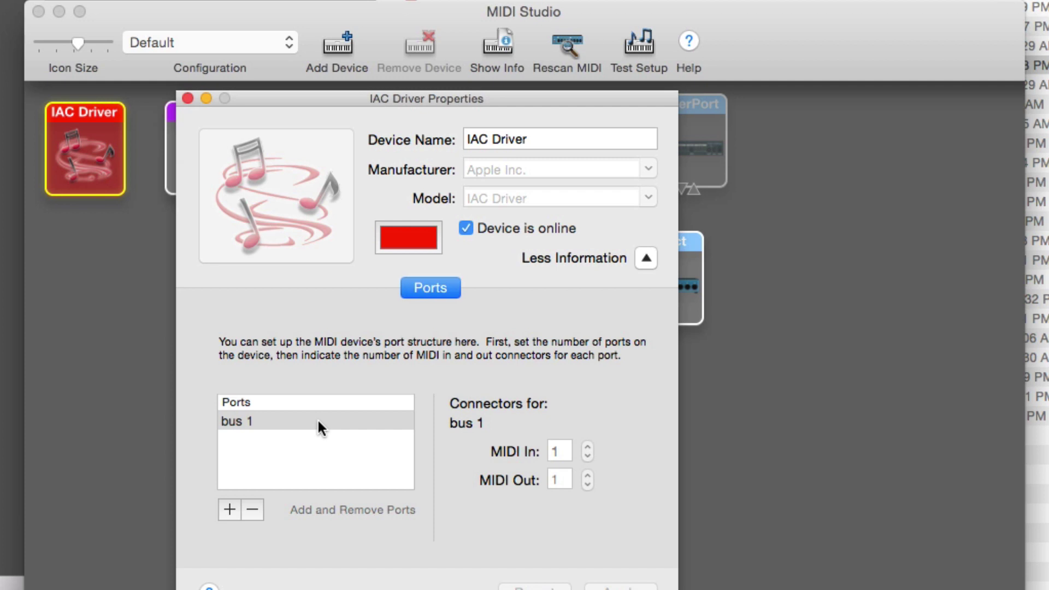
{"action": "double_click", "coordinate": [297, 423]}
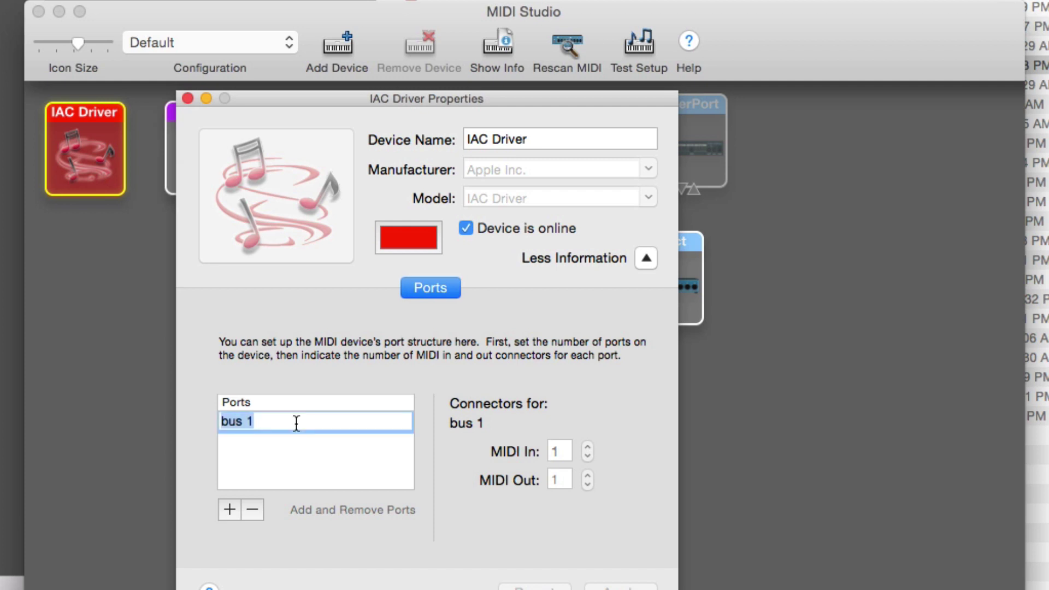
{"action": "type", "text": "REAPER to Logic X"}
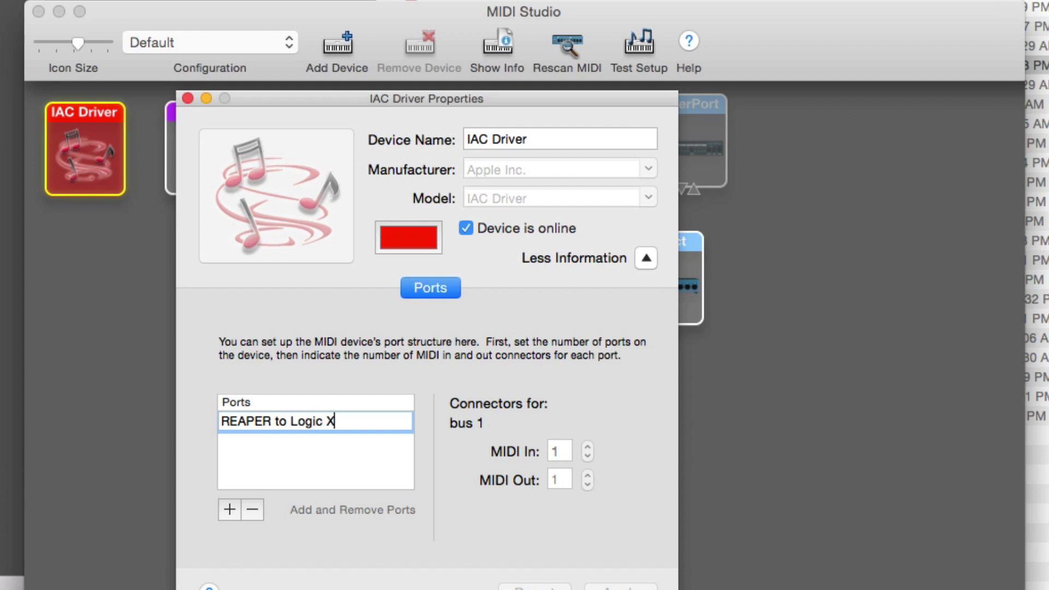
{"action": "key", "text": "Return"}
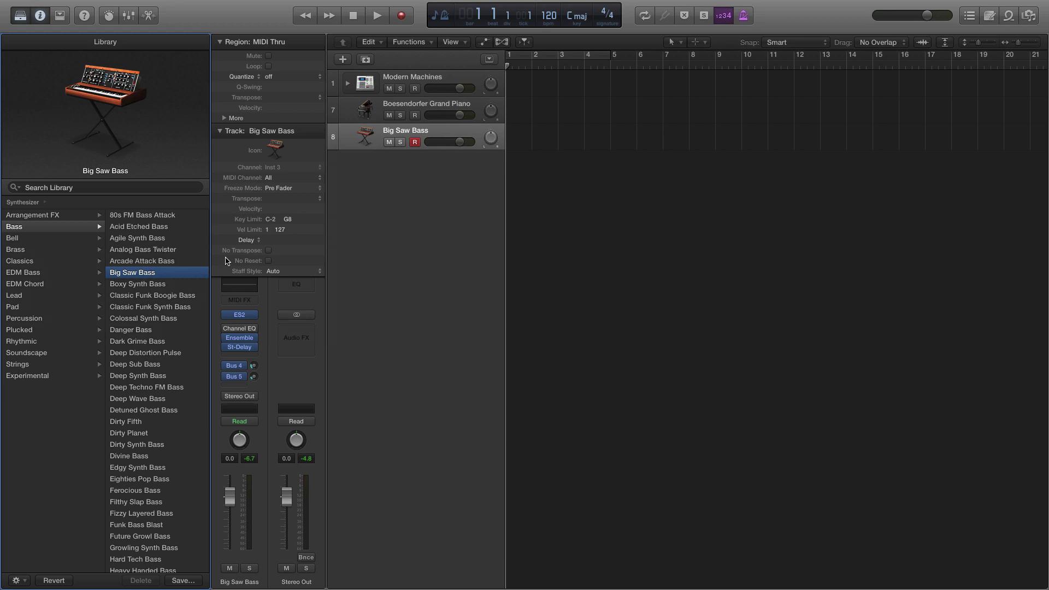
Step: Open the MIDI Environment from the Window menu and create a Physical Input object
{"action": "mouse_move", "coordinate": [325, 3]}
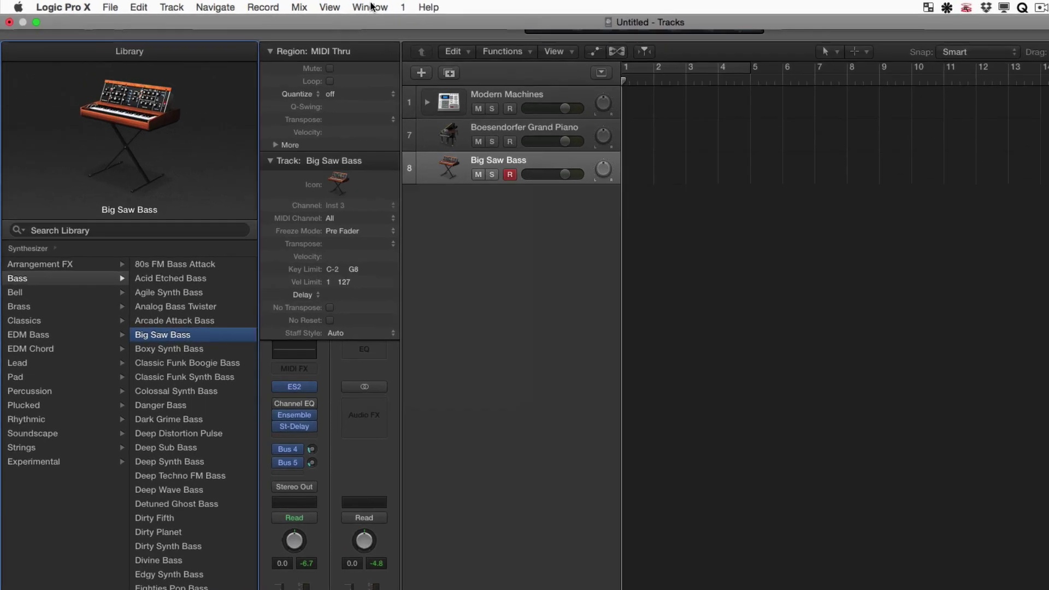
{"action": "left_click", "coordinate": [302, 6]}
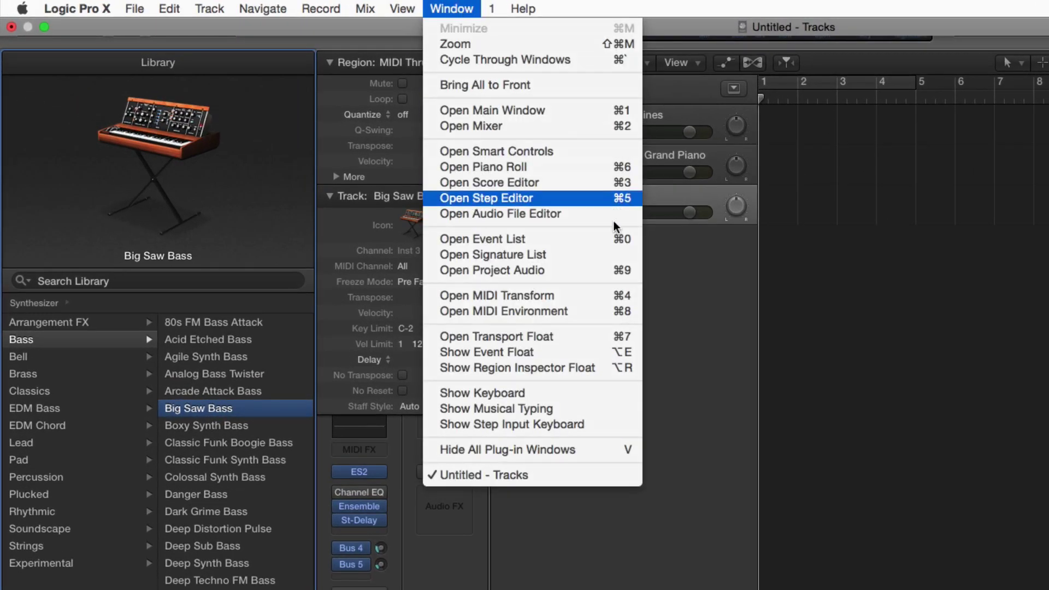
{"action": "left_click", "coordinate": [598, 313]}
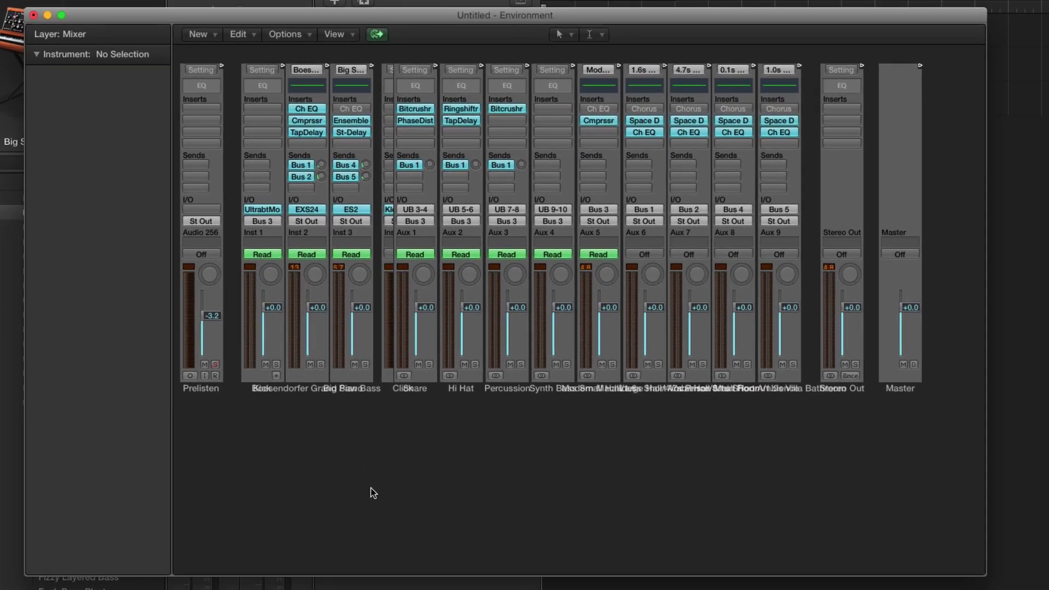
{"action": "left_click", "coordinate": [214, 36]}
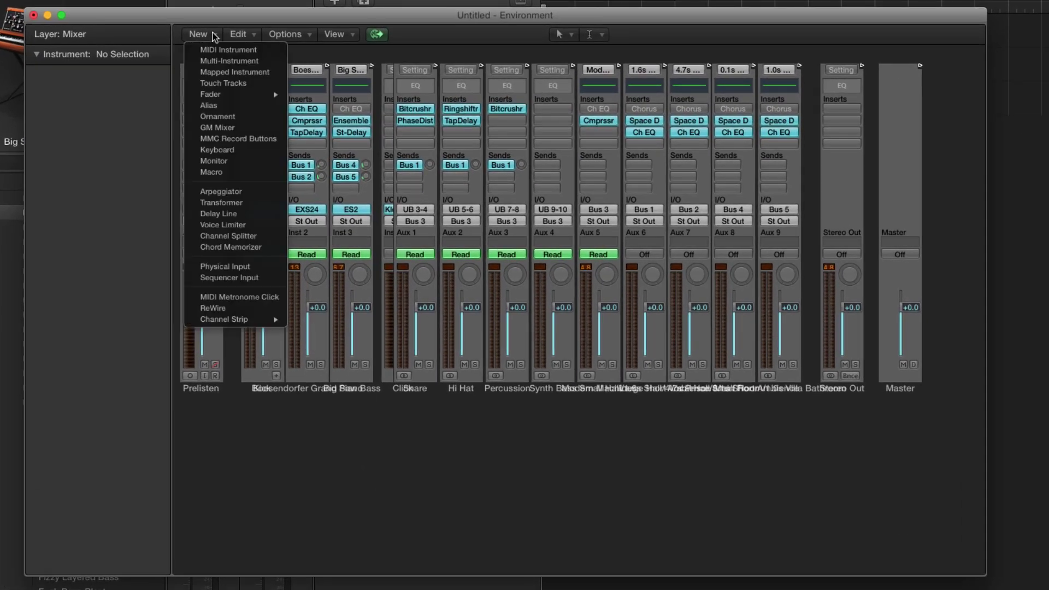
{"action": "left_click", "coordinate": [199, 269]}
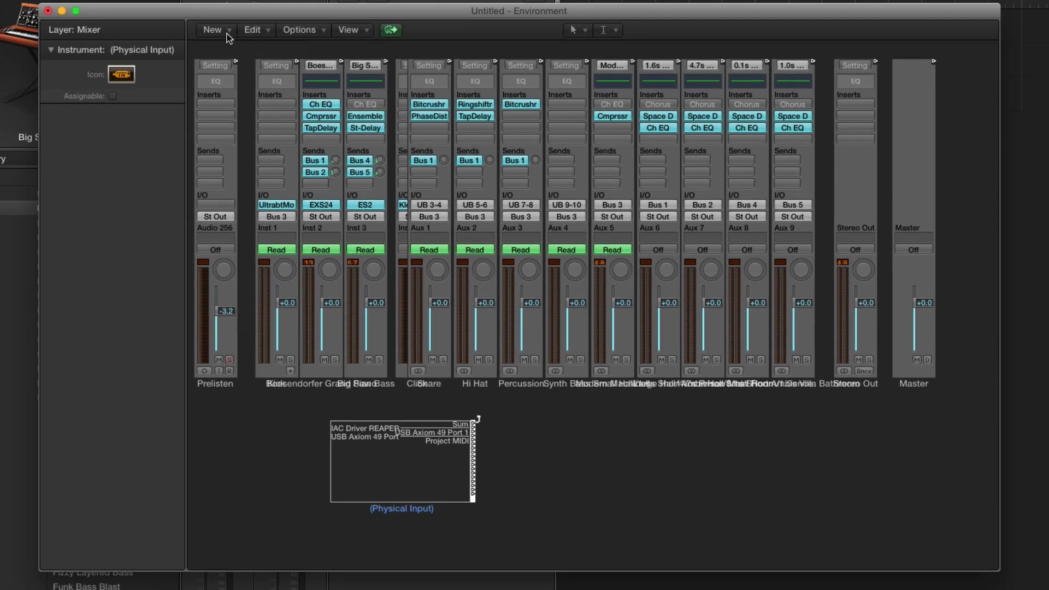
Step: Add a Sequencer Input object and delete its auto-created cable to the Physical Input
{"action": "left_click", "coordinate": [227, 34]}
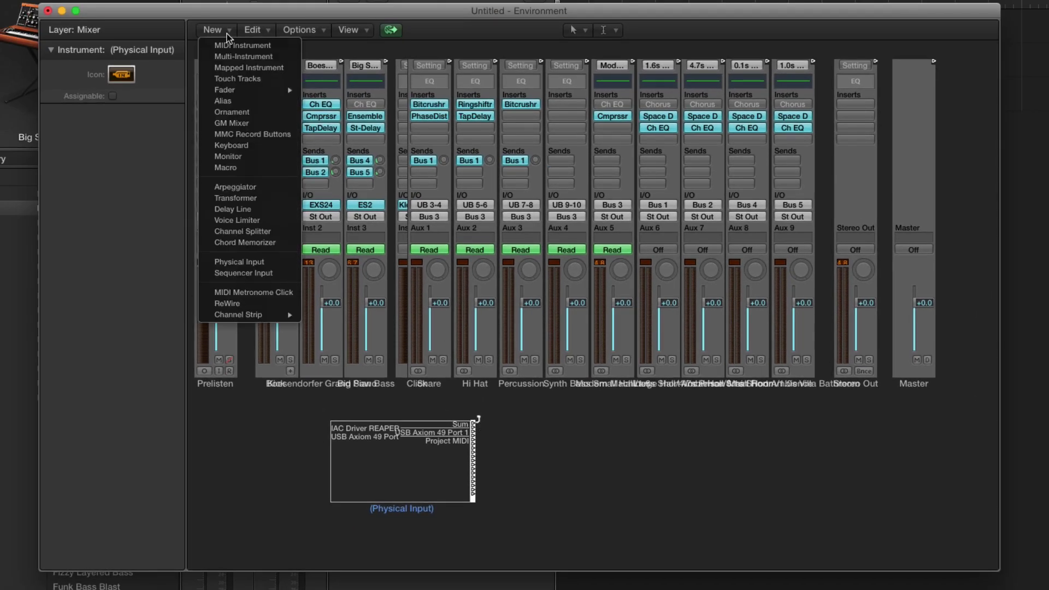
{"action": "left_click", "coordinate": [217, 276]}
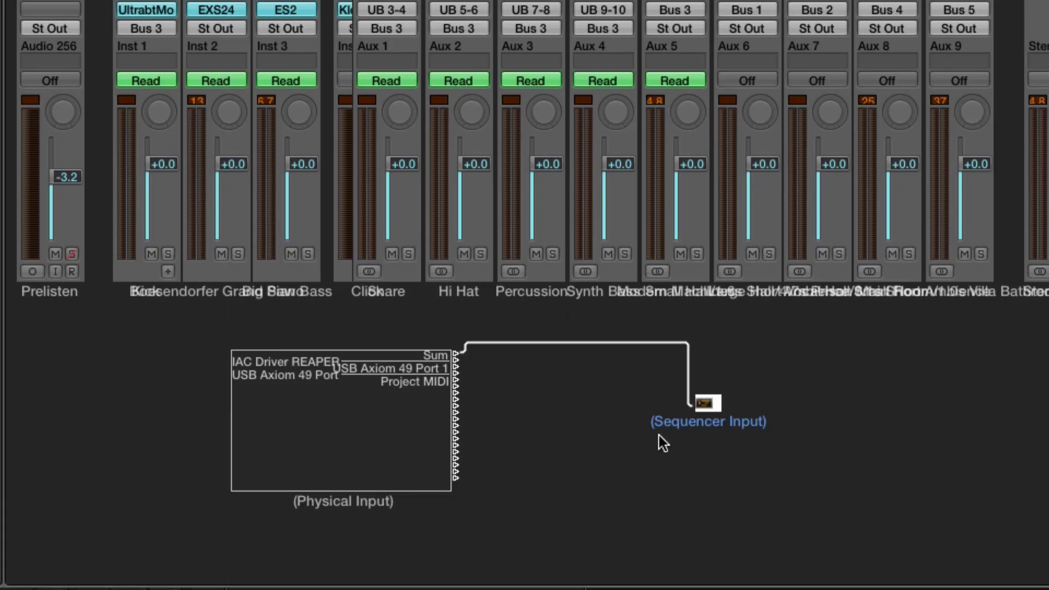
{"action": "left_click_drag", "start_coordinate": [689, 410], "coordinate": [388, 425]}
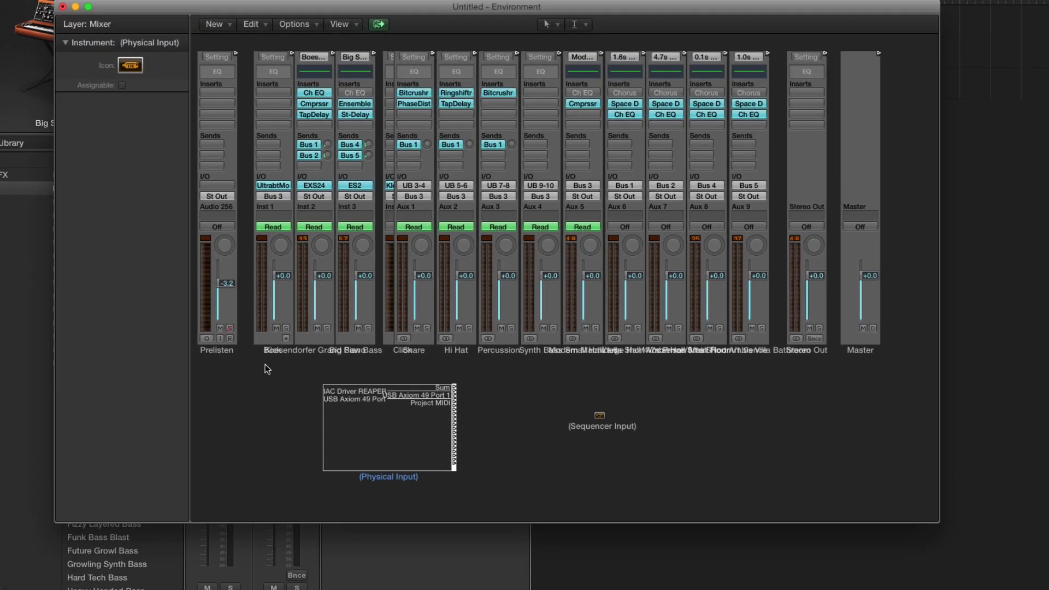
Step: Rearrange the Kick, Boesendorfer and Big Saw Bass strips together, moving other strips aside
{"action": "left_click_drag", "start_coordinate": [267, 352], "coordinate": [725, 574]}
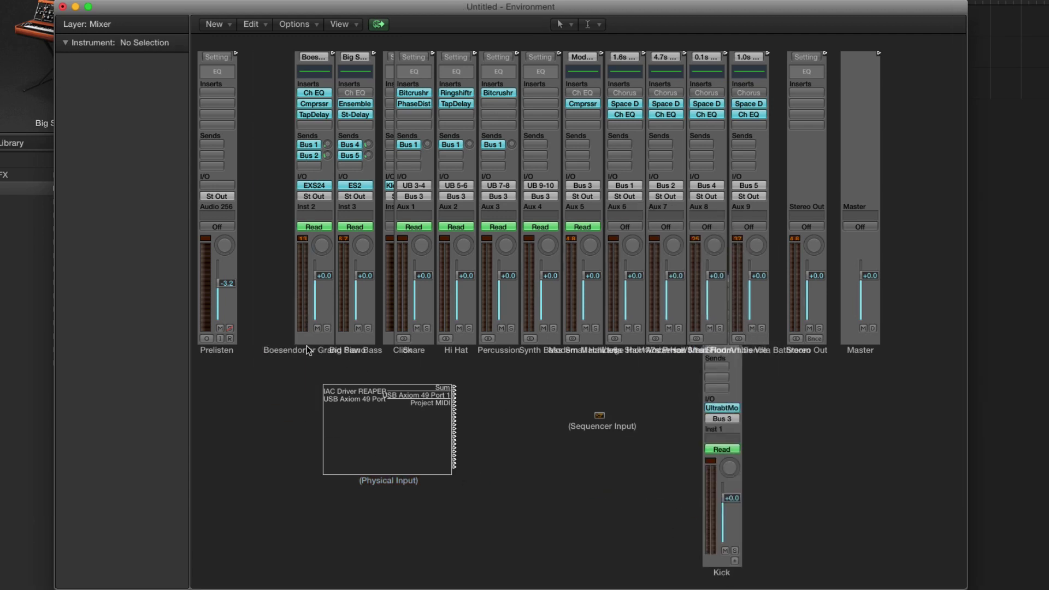
{"action": "left_click_drag", "start_coordinate": [308, 351], "coordinate": [798, 574]}
{"action": "left_click_drag", "start_coordinate": [359, 357], "coordinate": [894, 569]}
{"action": "left_click_drag", "start_coordinate": [344, 314], "coordinate": [1039, 77]}
{"action": "left_click_drag", "start_coordinate": [682, 457], "coordinate": [924, 575]}
{"action": "left_click_drag", "start_coordinate": [924, 576], "coordinate": [691, 383]}
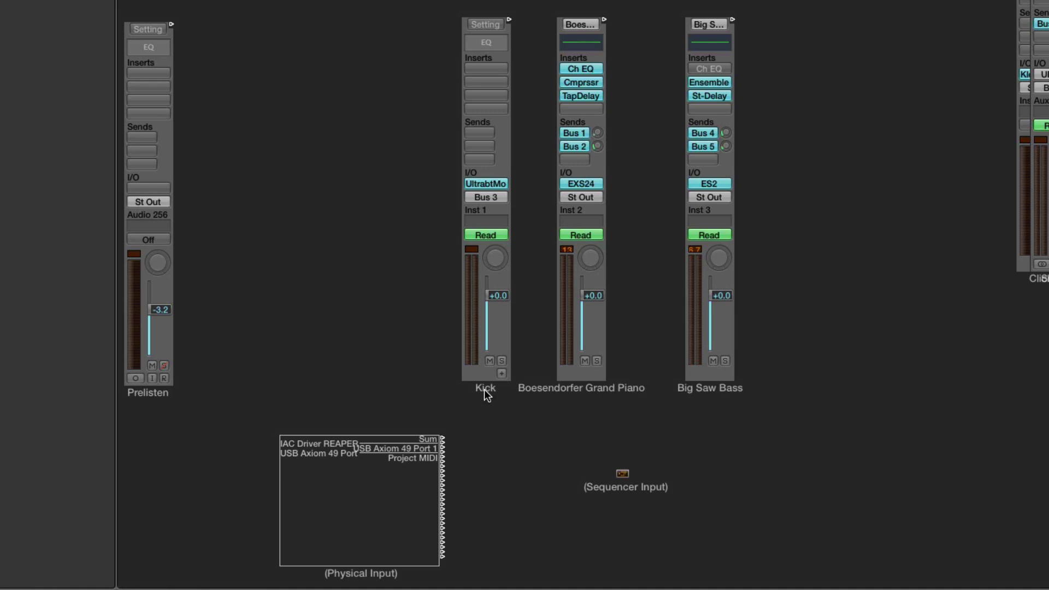
Step: Unplug the Physical Input cable from Kick and re-patch from USB Axiom 49 Port 1
{"action": "scroll", "coordinate": [490, 455], "scroll_direction": "down", "scroll_amount": 1}
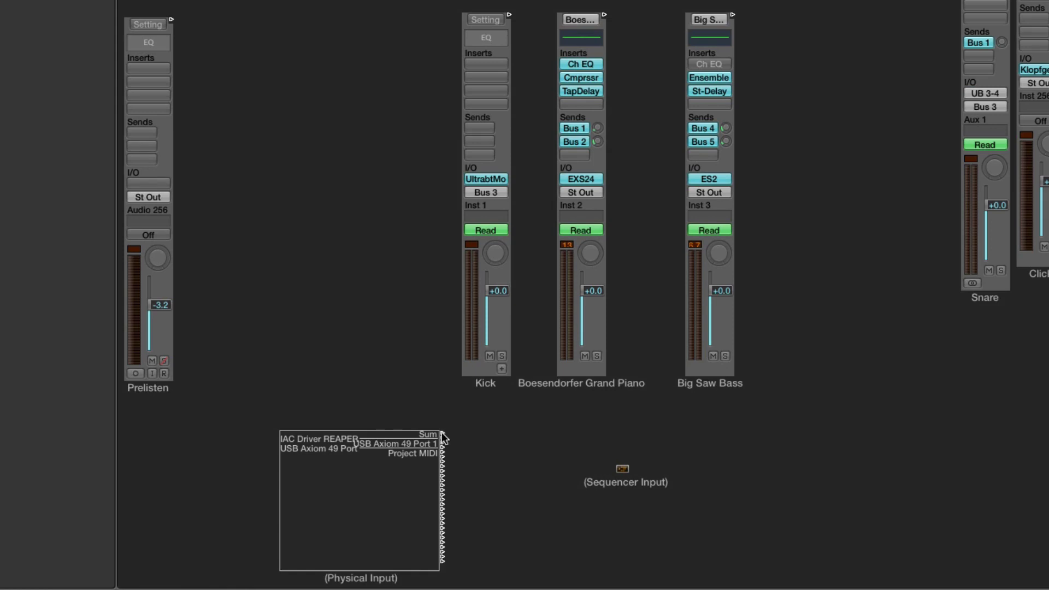
{"action": "left_click_drag", "start_coordinate": [441, 432], "coordinate": [484, 385]}
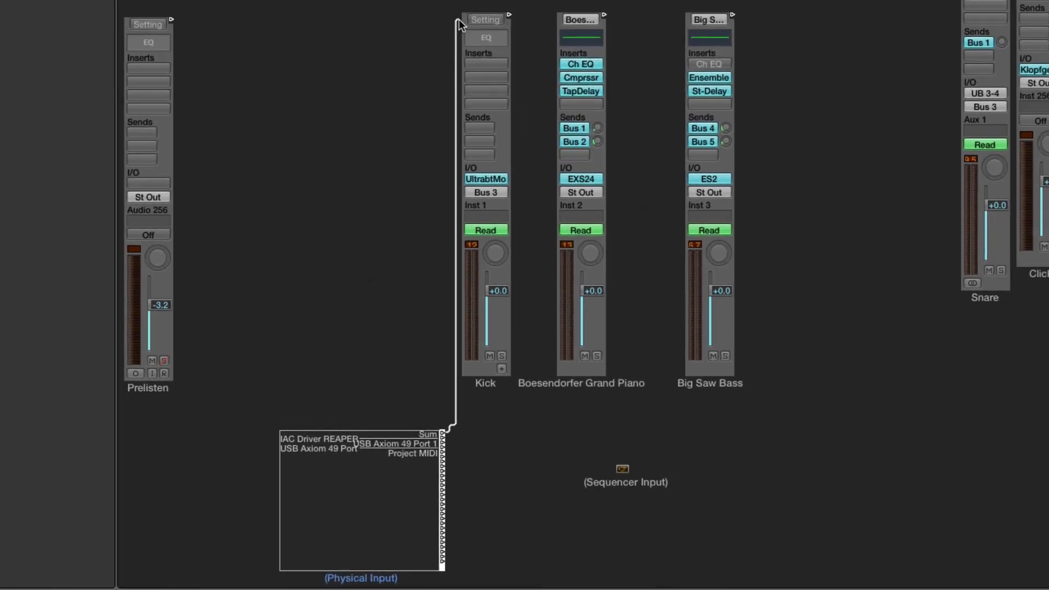
{"action": "left_click_drag", "start_coordinate": [457, 25], "coordinate": [387, 462]}
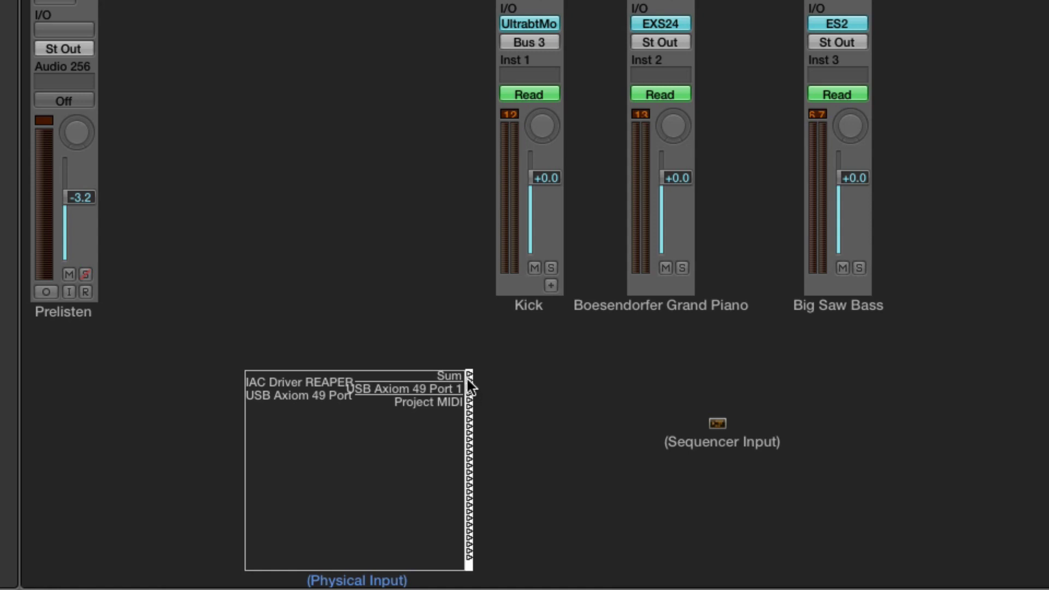
{"action": "left_click_drag", "start_coordinate": [469, 381], "coordinate": [522, 145]}
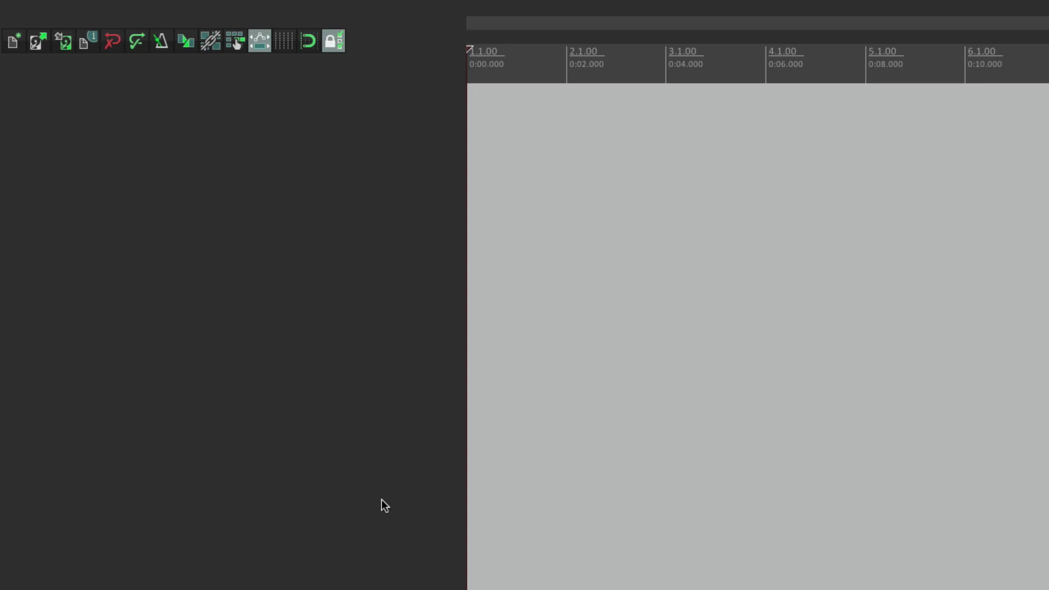
Step: Enable the IAC Driver 'REAPER to Logic X' output under Preferences > Audio > MIDI Devices
{"action": "key", "text": "super+comma"}
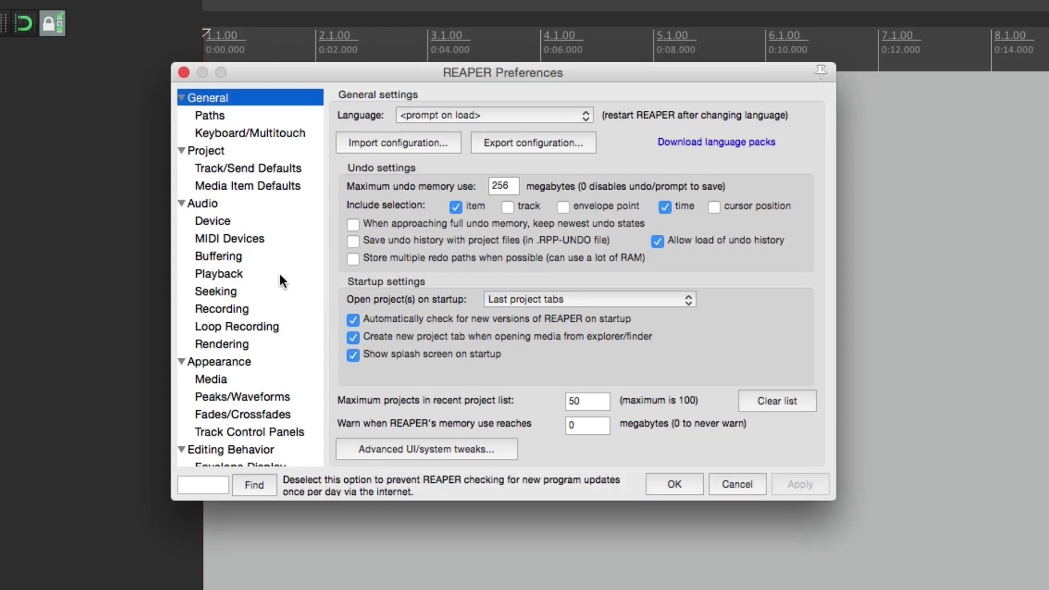
{"action": "left_click", "coordinate": [264, 239]}
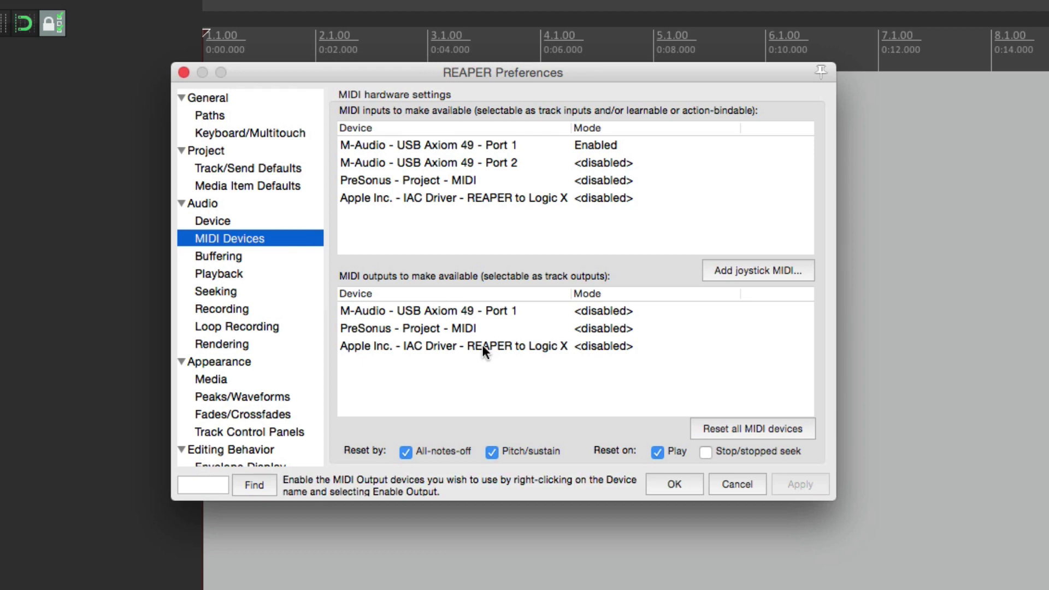
{"action": "left_click", "coordinate": [553, 352]}
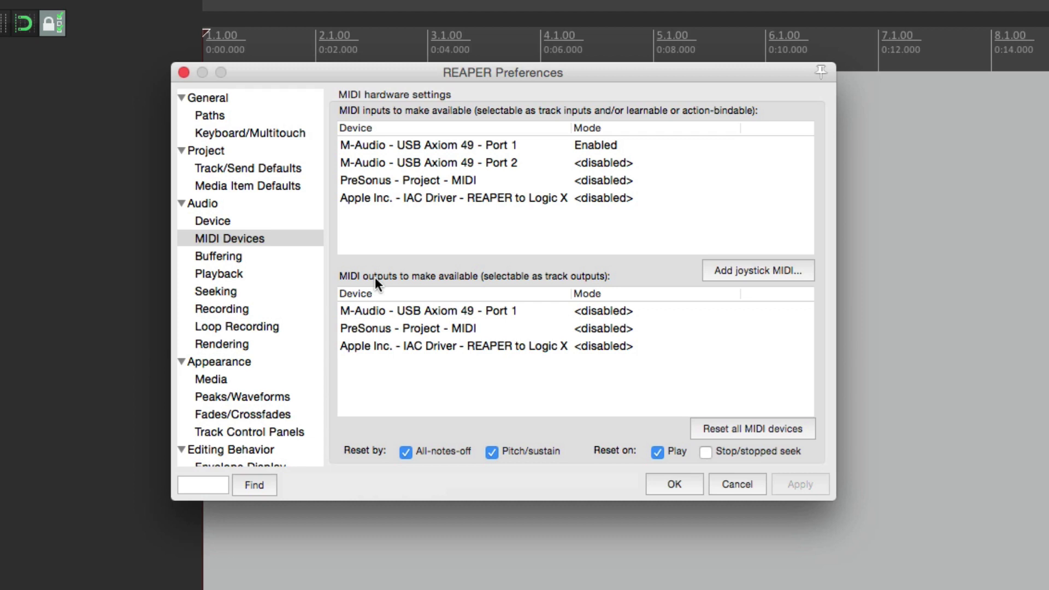
{"action": "left_click", "coordinate": [534, 350]}
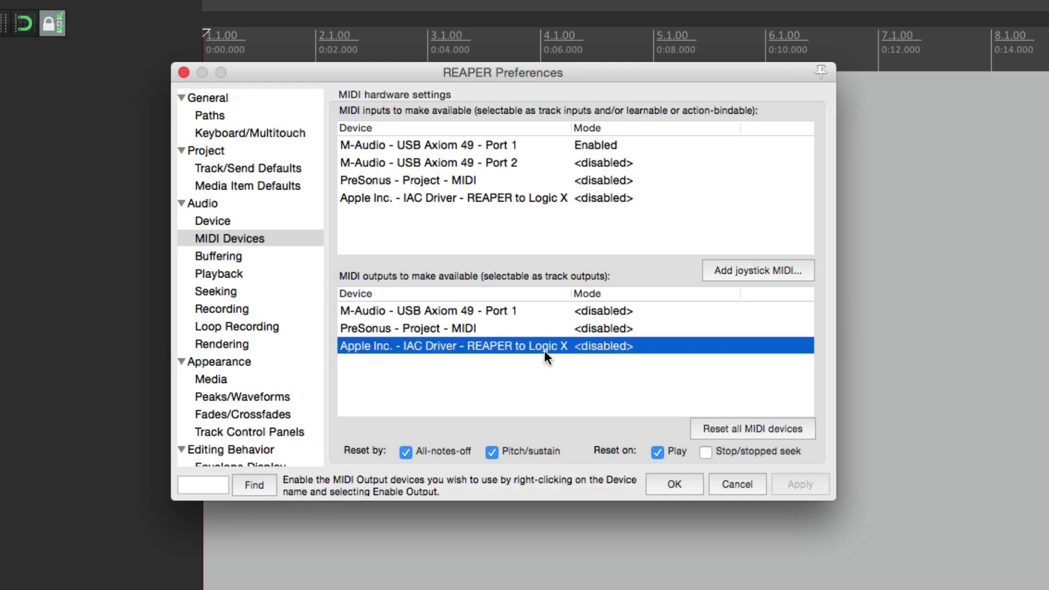
{"action": "right_click", "coordinate": [544, 350]}
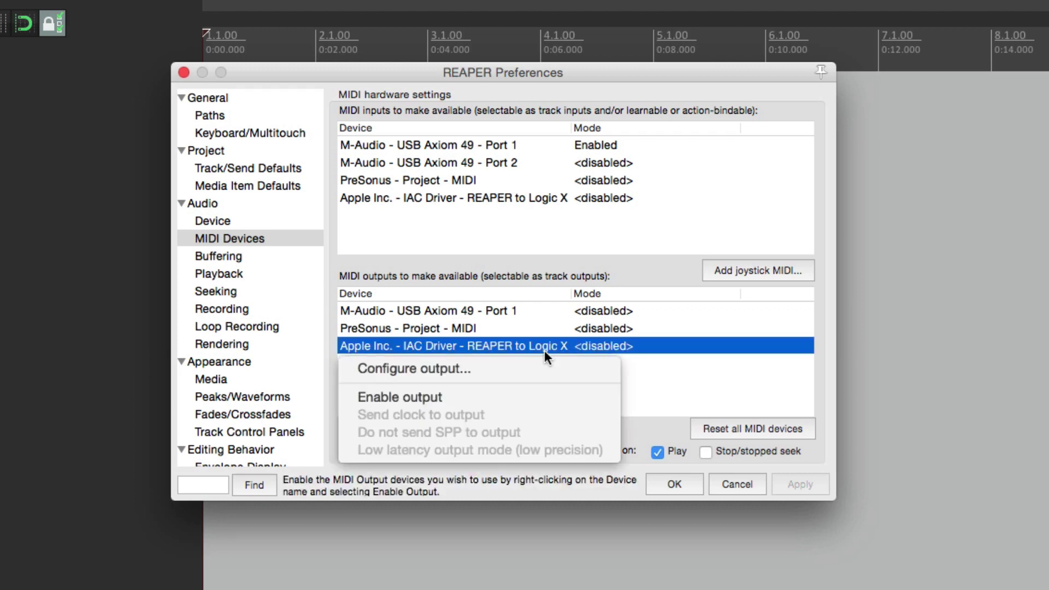
{"action": "left_click", "coordinate": [539, 400]}
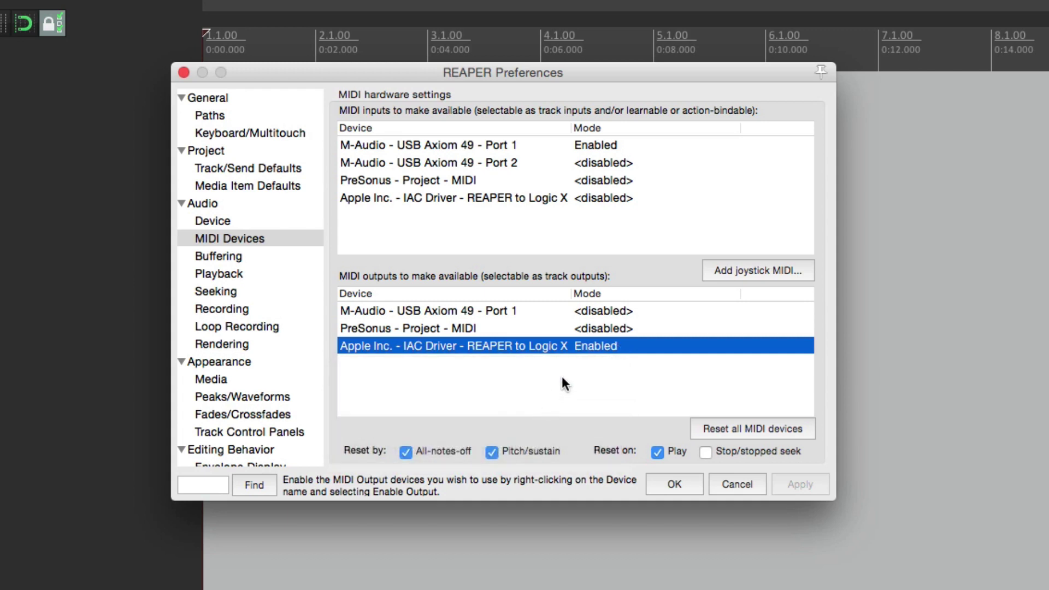
{"action": "left_click", "coordinate": [682, 485]}
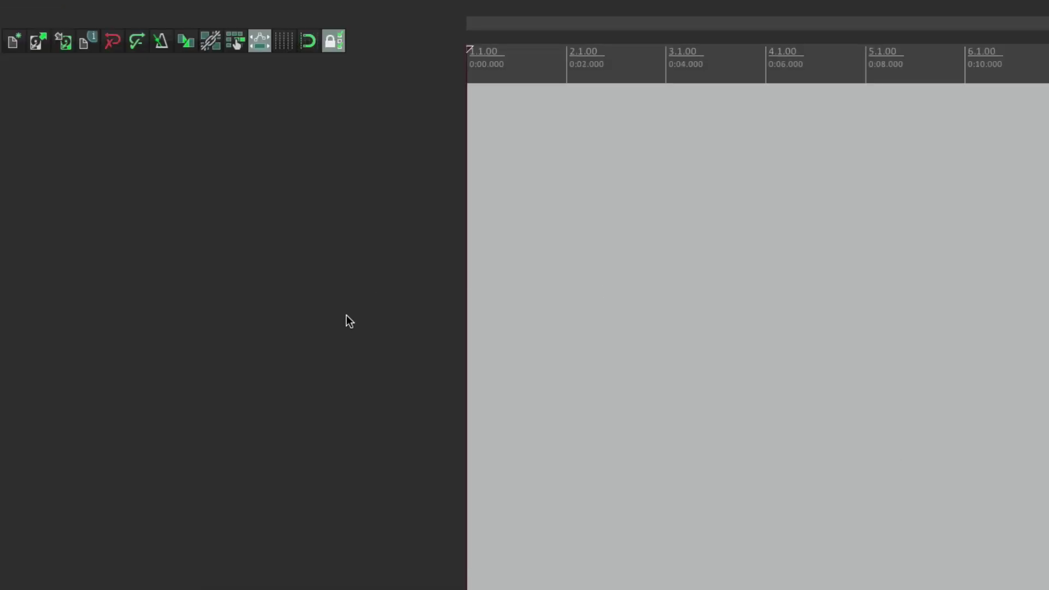
Step: Add a track taking MIDI input from USB Axiom 49 on all channels, and arm it
{"action": "double_click", "coordinate": [348, 257]}
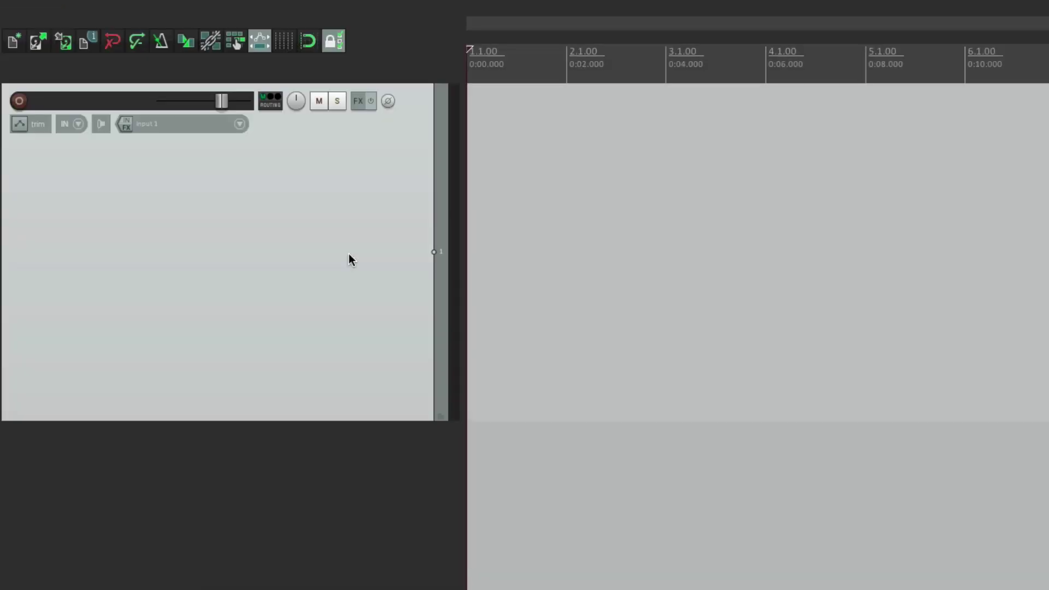
{"action": "left_click", "coordinate": [240, 126]}
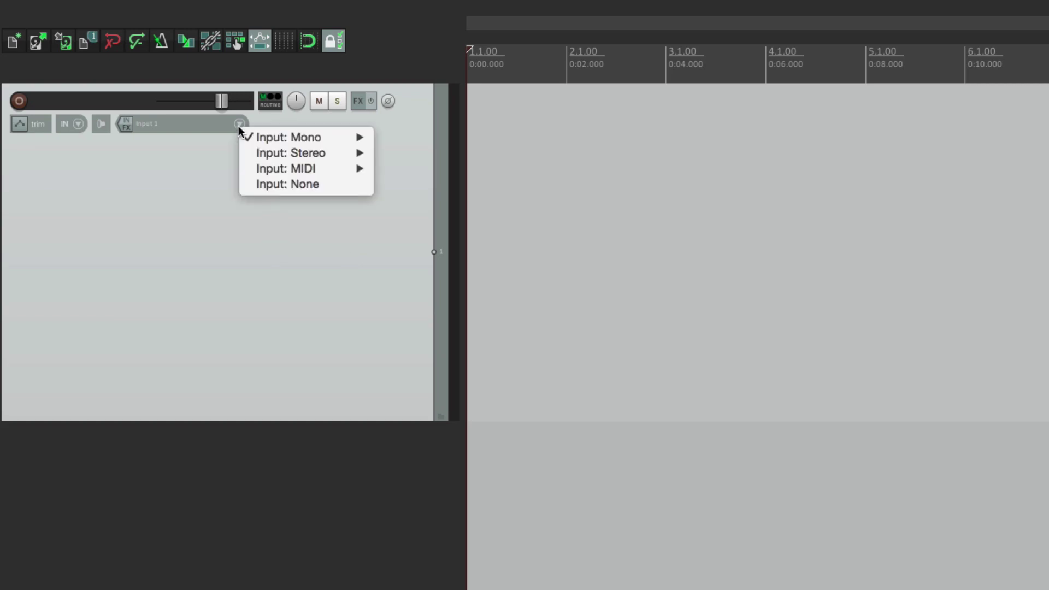
{"action": "mouse_move", "coordinate": [255, 170]}
{"action": "mouse_move", "coordinate": [378, 174]}
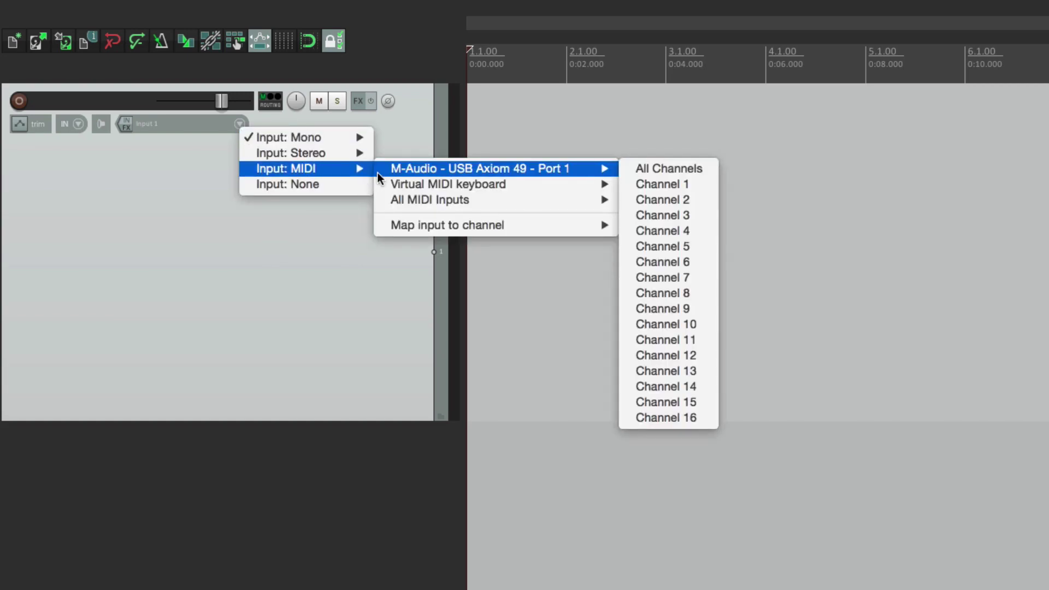
{"action": "left_click", "coordinate": [656, 169]}
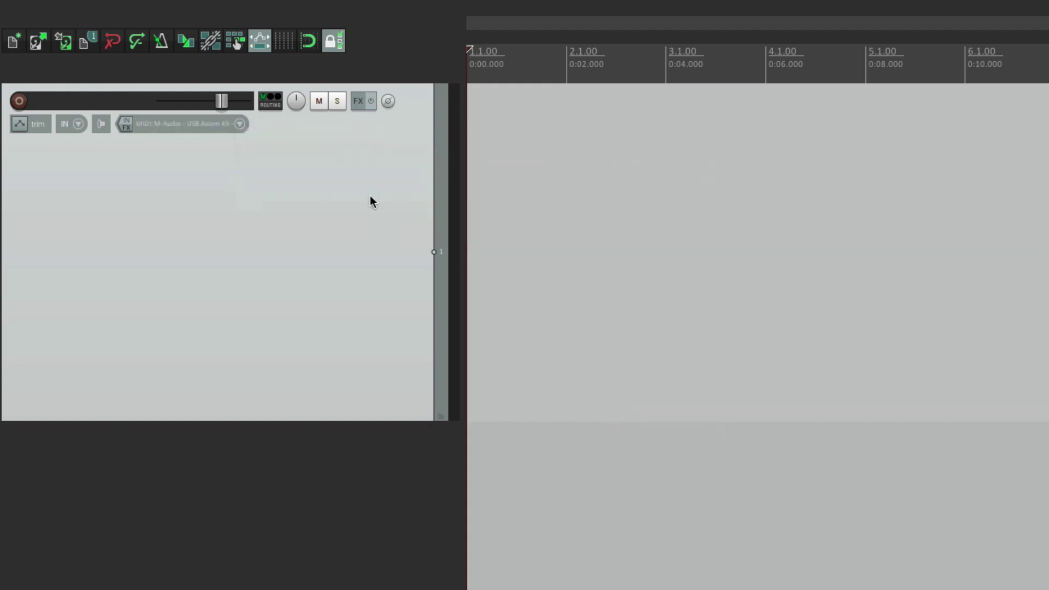
{"action": "left_click", "coordinate": [18, 101]}
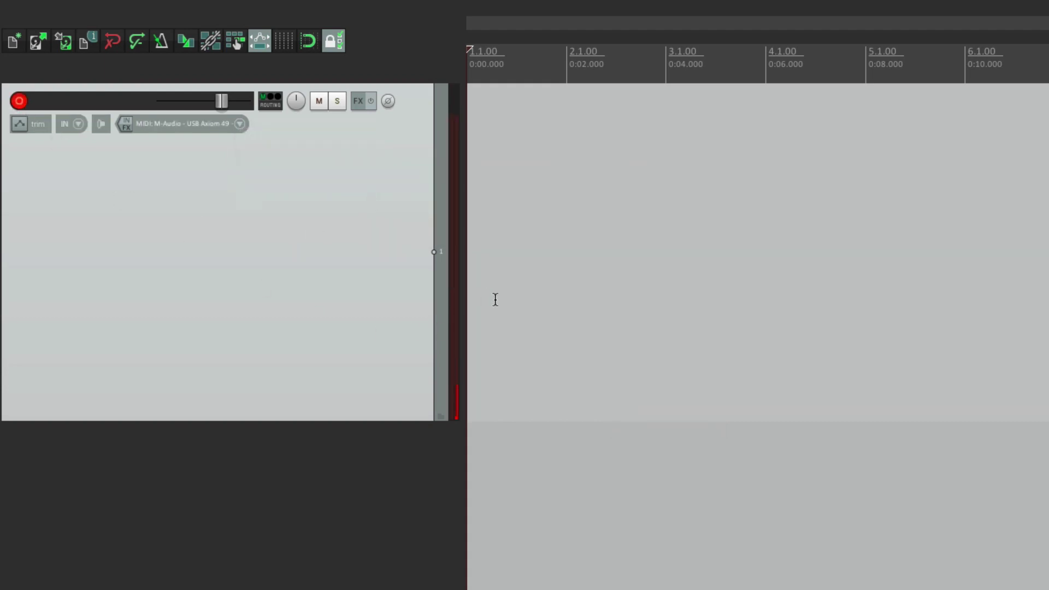
Step: Set the track's MIDI hardware output to the IAC Driver REAPER to Logic X
{"action": "left_click", "coordinate": [271, 105]}
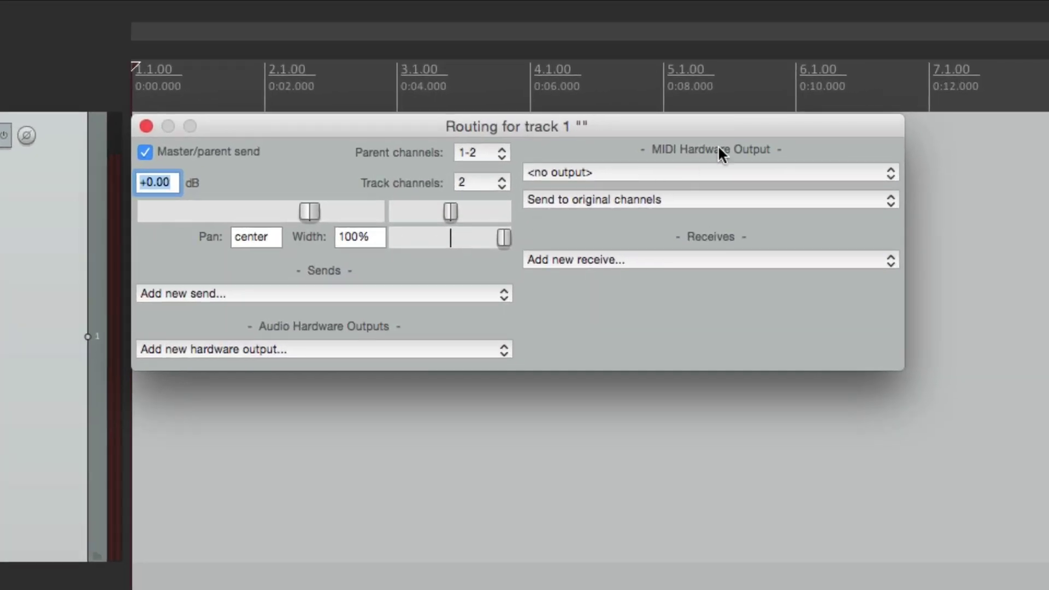
{"action": "left_click", "coordinate": [647, 171]}
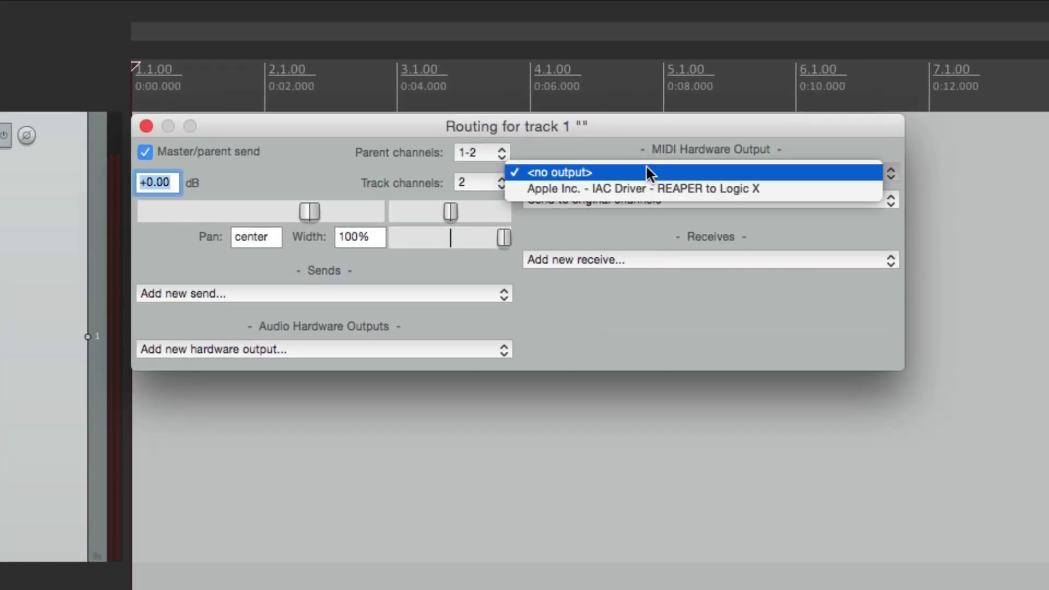
{"action": "left_click", "coordinate": [650, 189]}
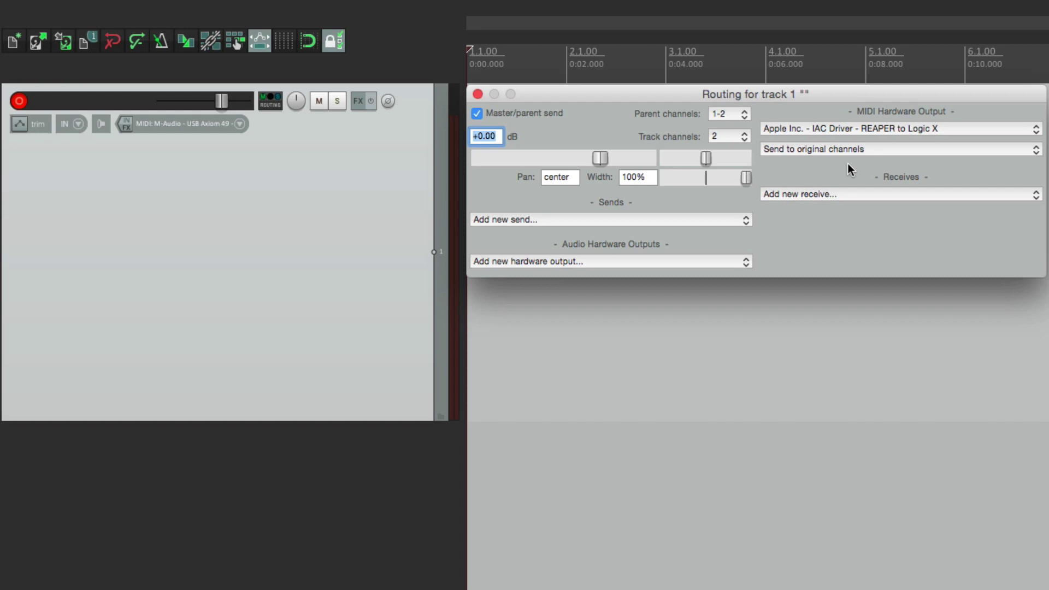
{"action": "key", "text": "super+Tab"}
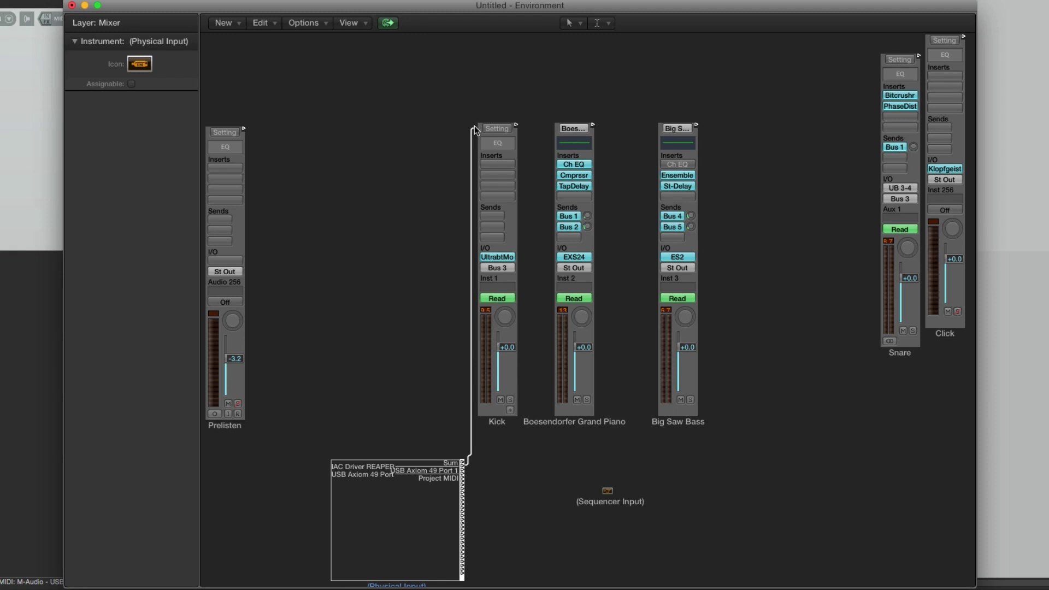
Step: Move the Physical Input's MIDI cable from Kick, past Boesendorfer Grand Piano, onto Big Saw Bass
{"action": "left_click_drag", "start_coordinate": [474, 126], "coordinate": [551, 134]}
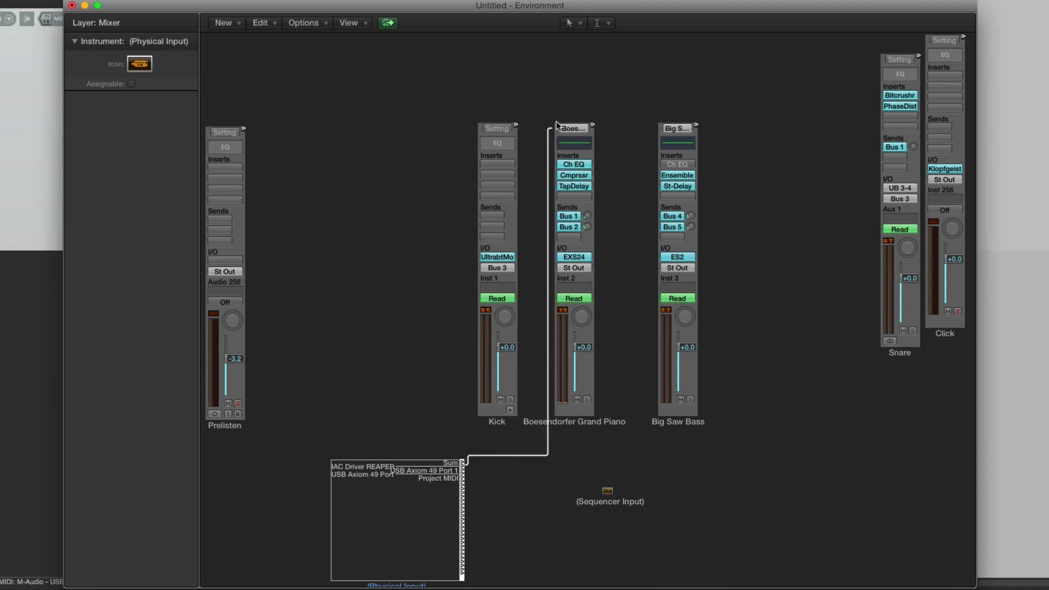
{"action": "left_click_drag", "start_coordinate": [551, 129], "coordinate": [657, 131]}
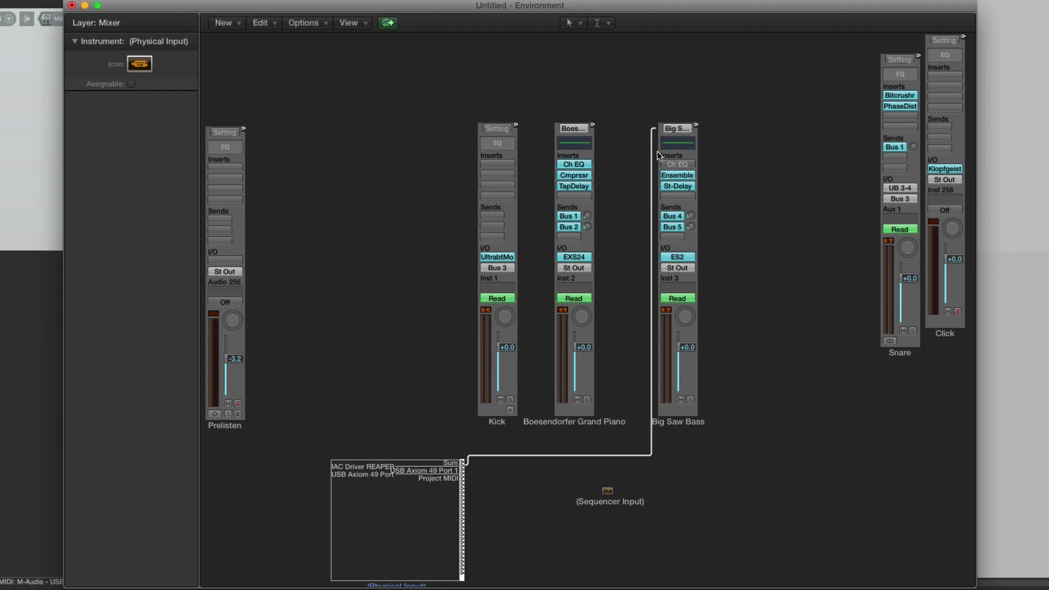
Step: Add a Channel Splitter fed by the Physical Input cable, and cable its output to Kick
{"action": "left_click", "coordinate": [228, 22]}
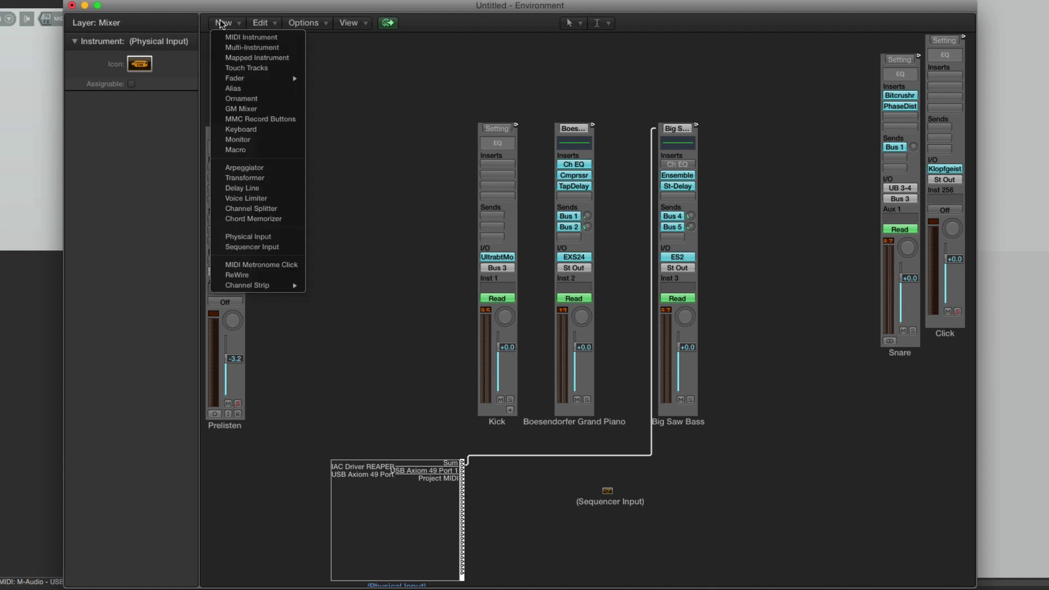
{"action": "left_click", "coordinate": [223, 213]}
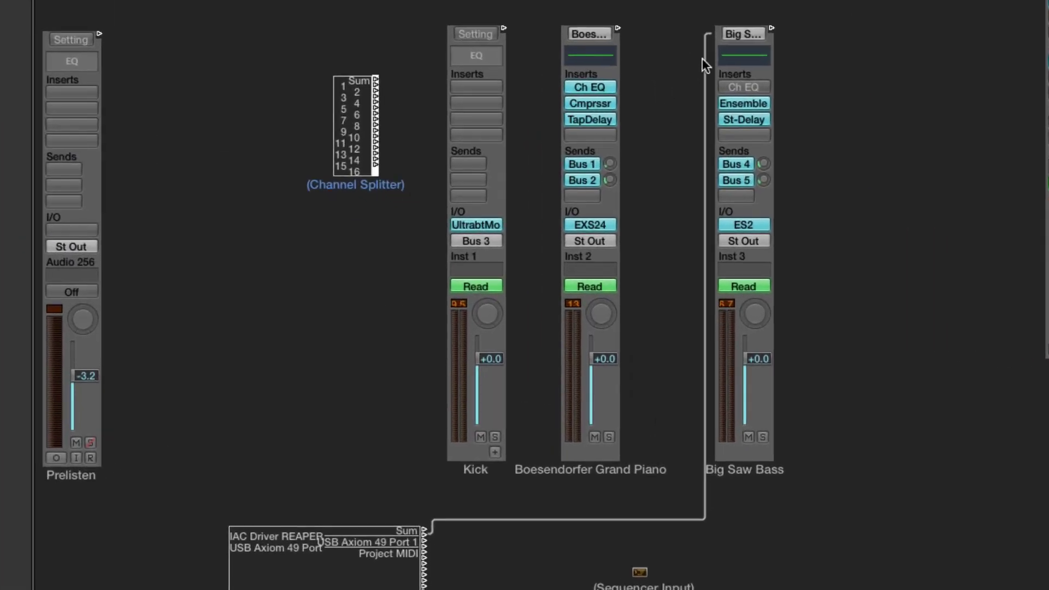
{"action": "left_click_drag", "start_coordinate": [714, 36], "coordinate": [334, 143]}
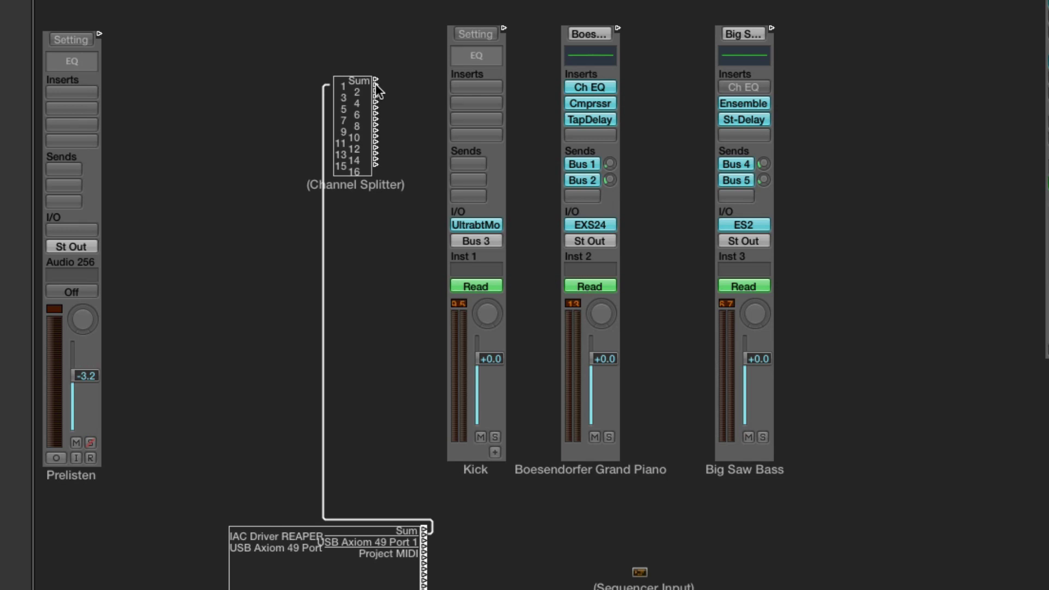
{"action": "left_click_drag", "start_coordinate": [376, 84], "coordinate": [454, 166]}
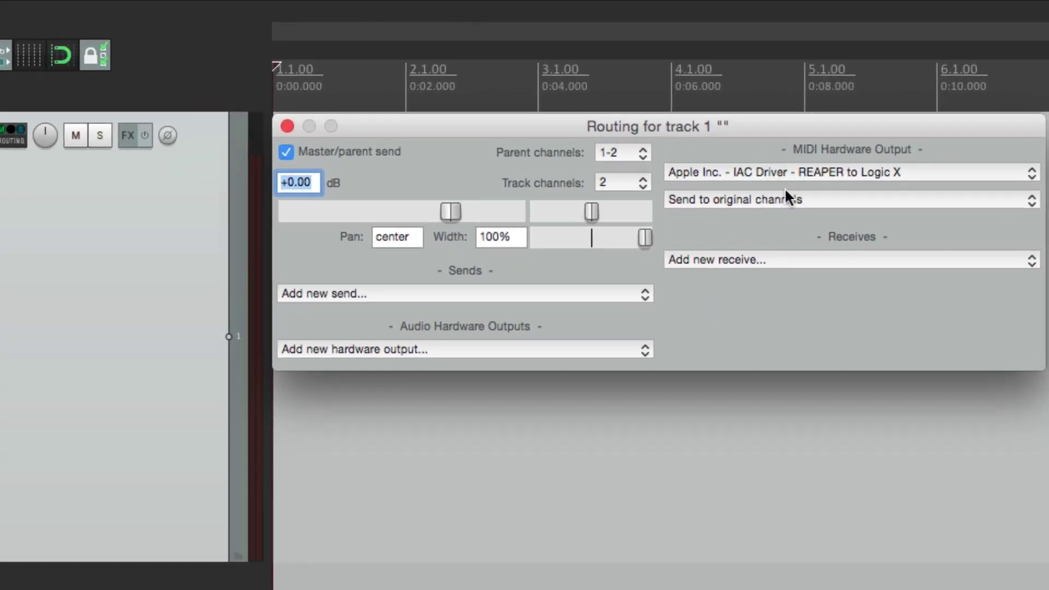
Step: Set track 1's IAC Driver MIDI output to send on channel 1, then close Routing
{"action": "left_click", "coordinate": [836, 149]}
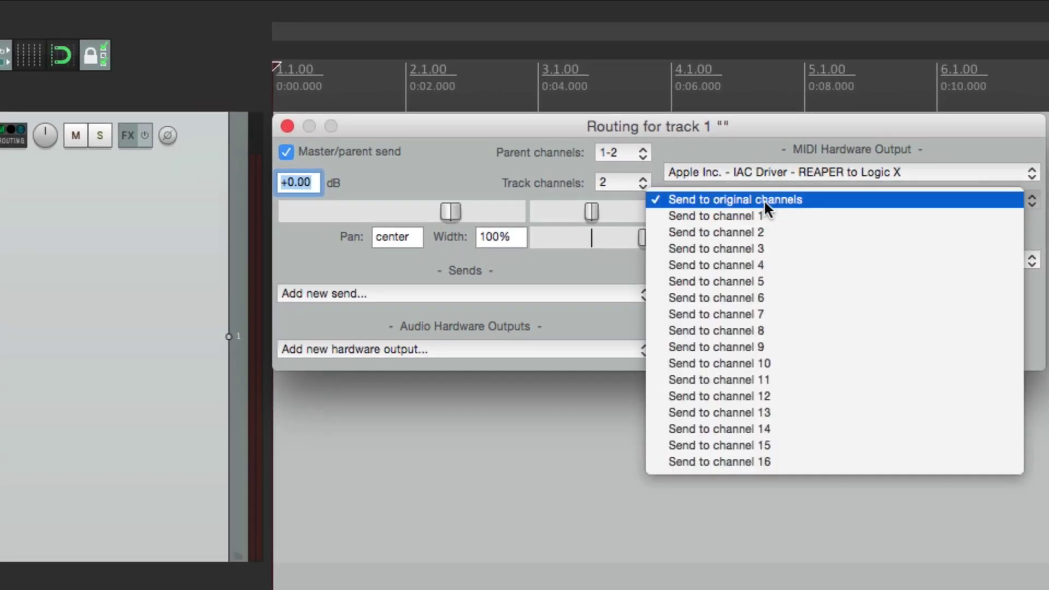
{"action": "left_click", "coordinate": [802, 216]}
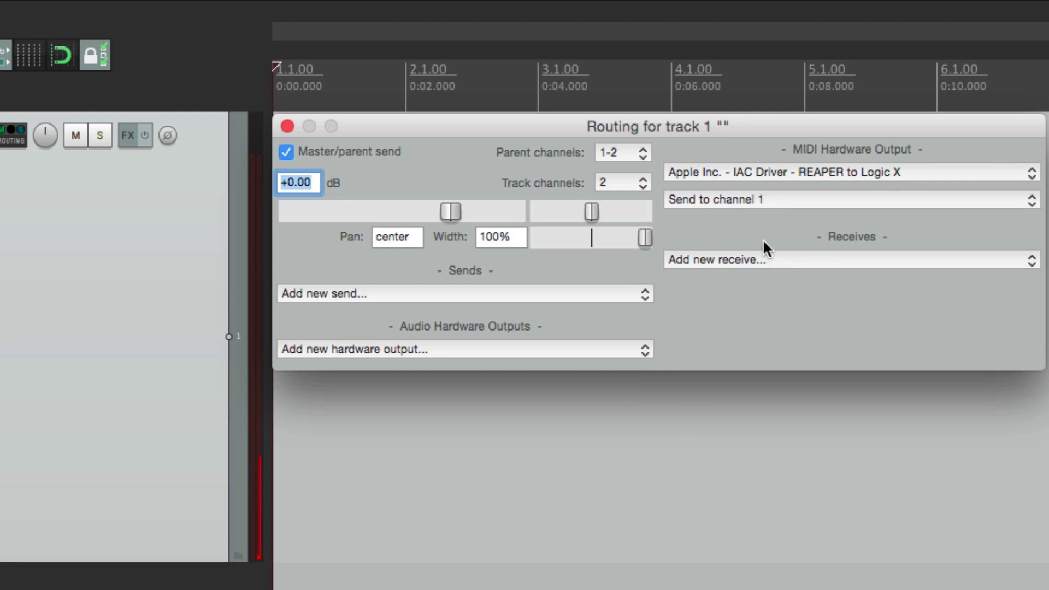
{"action": "left_click", "coordinate": [759, 198]}
{"action": "left_click", "coordinate": [792, 215]}
{"action": "left_click", "coordinate": [763, 198]}
{"action": "left_click", "coordinate": [767, 178]}
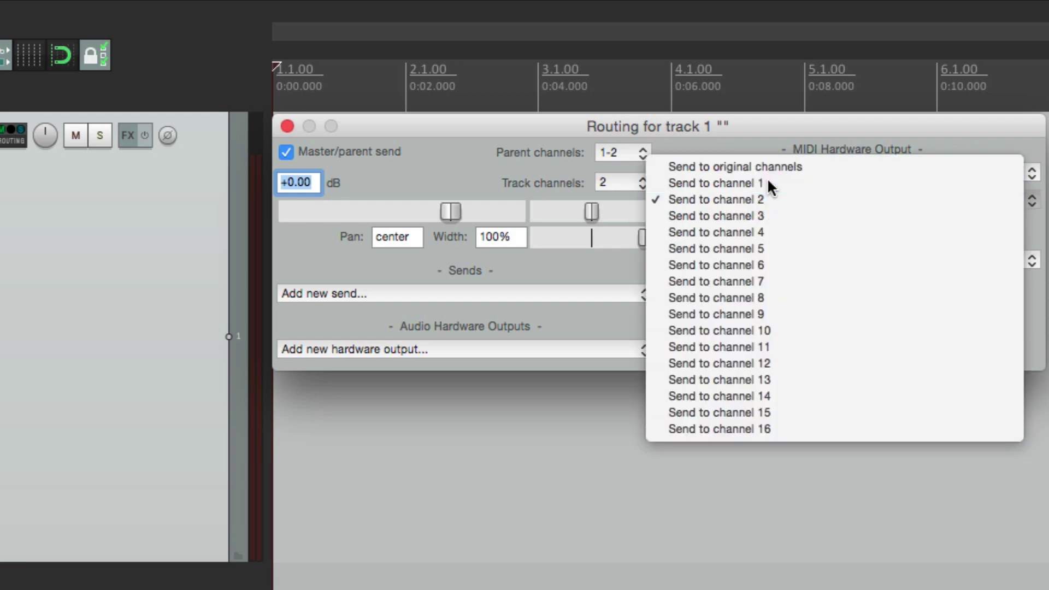
{"action": "left_click", "coordinate": [287, 127]}
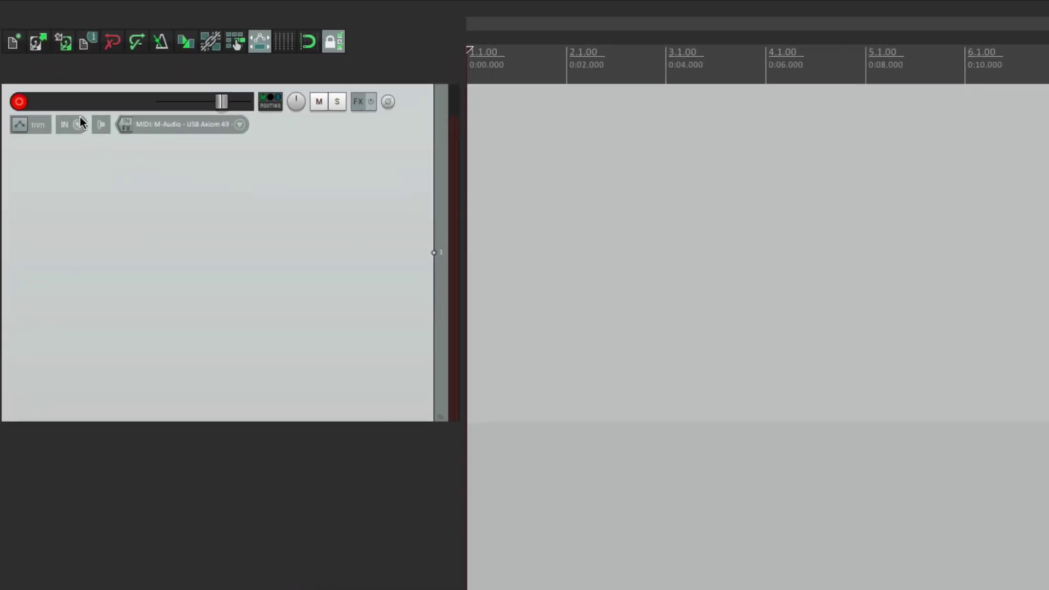
Step: Name the first REAPER track Drums and duplicate it
{"action": "double_click", "coordinate": [100, 101]}
{"action": "type", "text": "Drums"}
{"action": "key", "text": "Return"}
{"action": "right_click", "coordinate": [331, 189]}
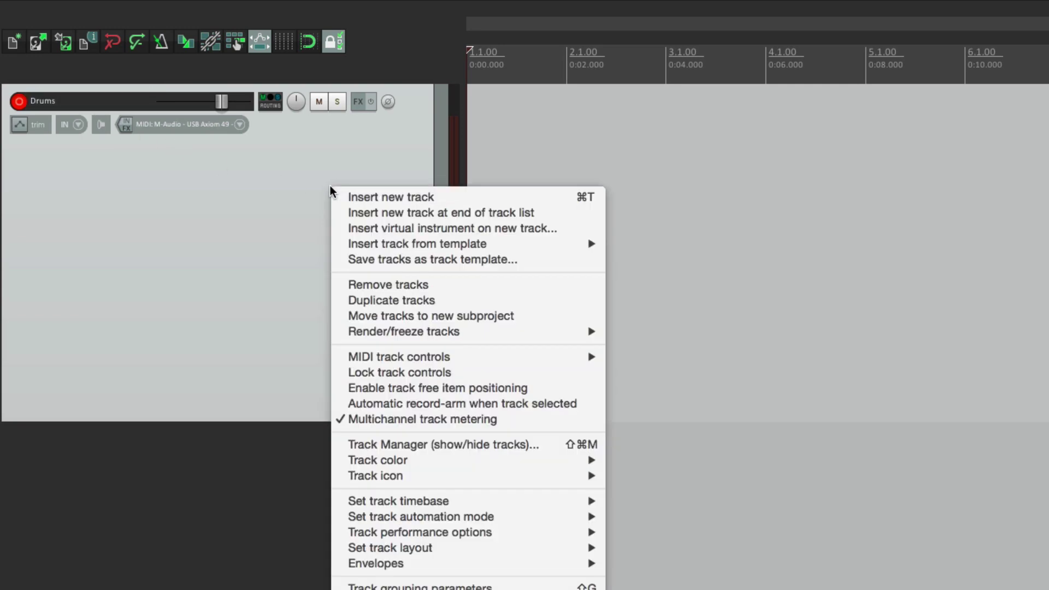
{"action": "left_click", "coordinate": [363, 300]}
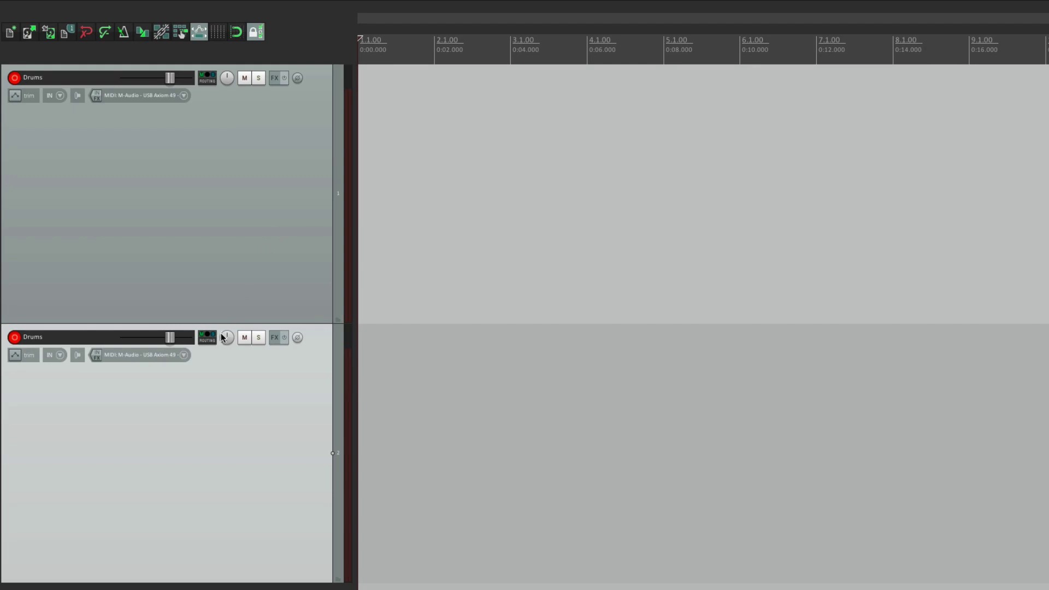
Step: Set the duplicate track's MIDI output to channel 2 and rename it Piano
{"action": "left_click", "coordinate": [208, 337]}
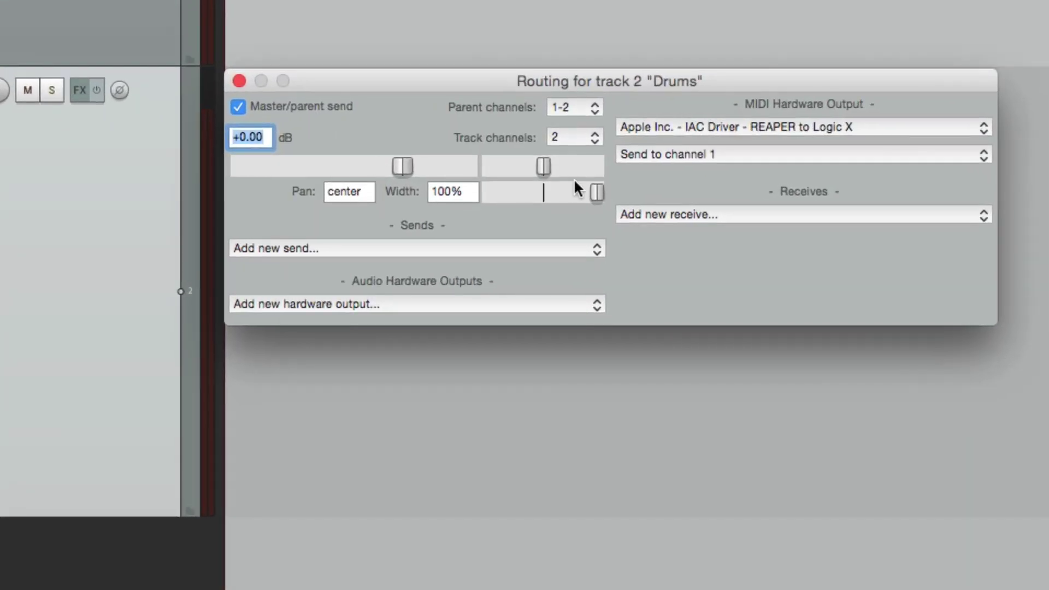
{"action": "left_click", "coordinate": [687, 155]}
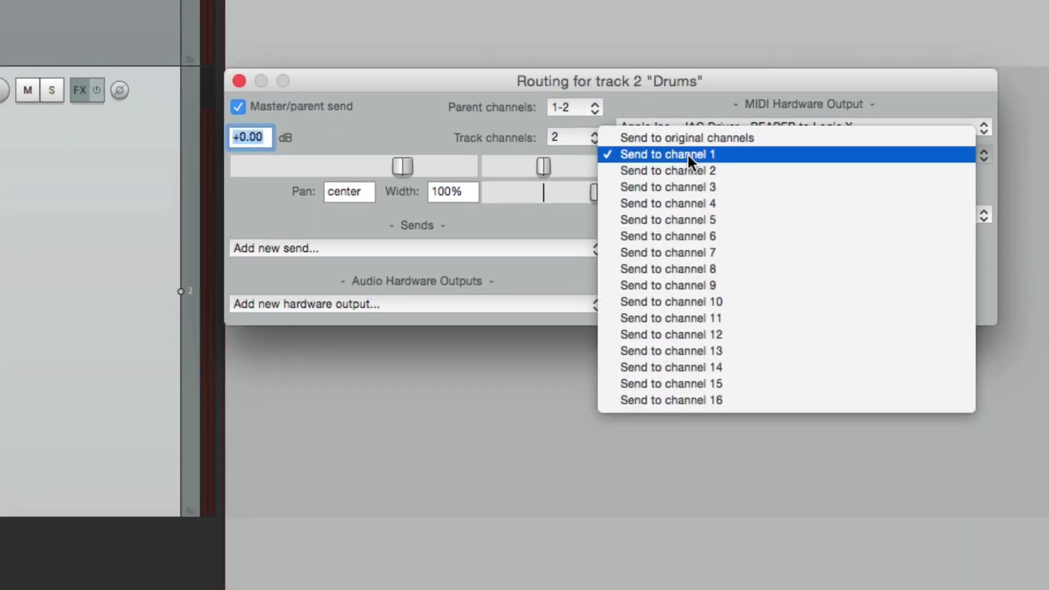
{"action": "left_click", "coordinate": [723, 171]}
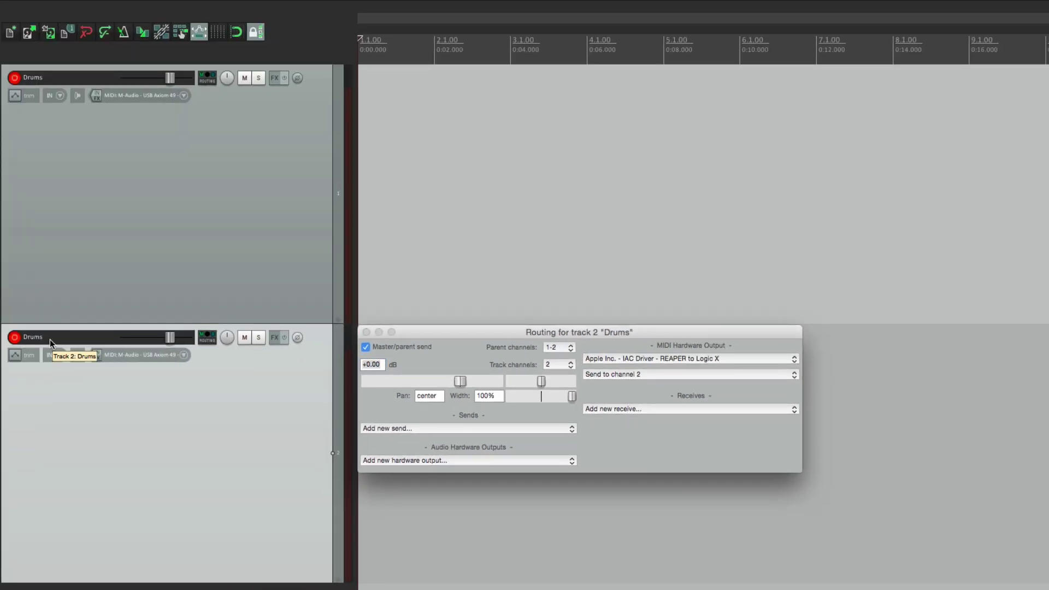
{"action": "double_click", "coordinate": [50, 339]}
{"action": "type", "text": "Piano"}
{"action": "key", "text": "Return"}
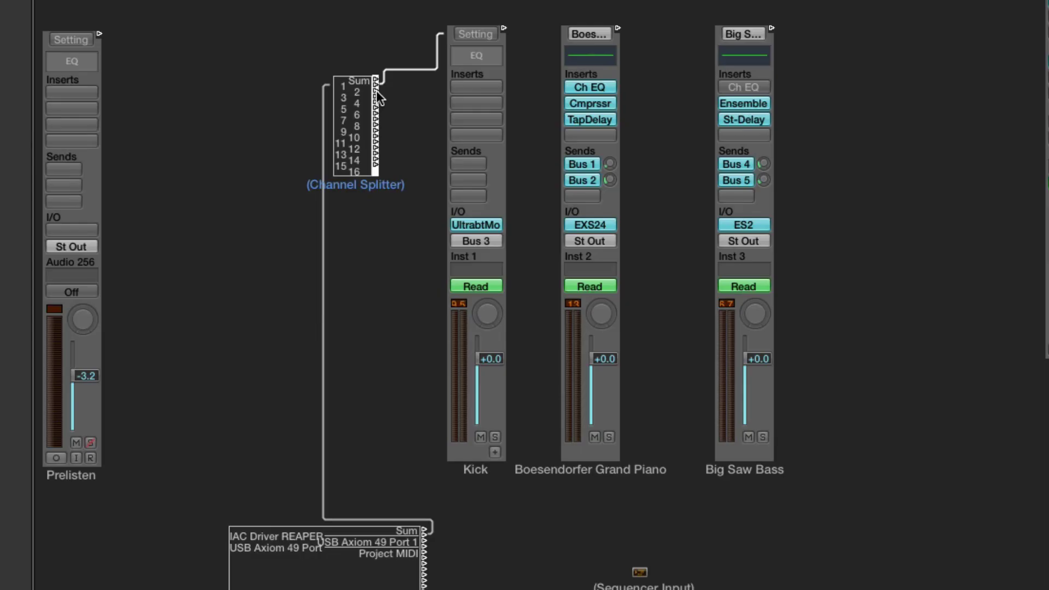
Step: In the Environment, cable Channel Splitter output 2 to the Boesendorfer Grand Piano channel strip
{"action": "left_click_drag", "start_coordinate": [375, 90], "coordinate": [566, 67]}
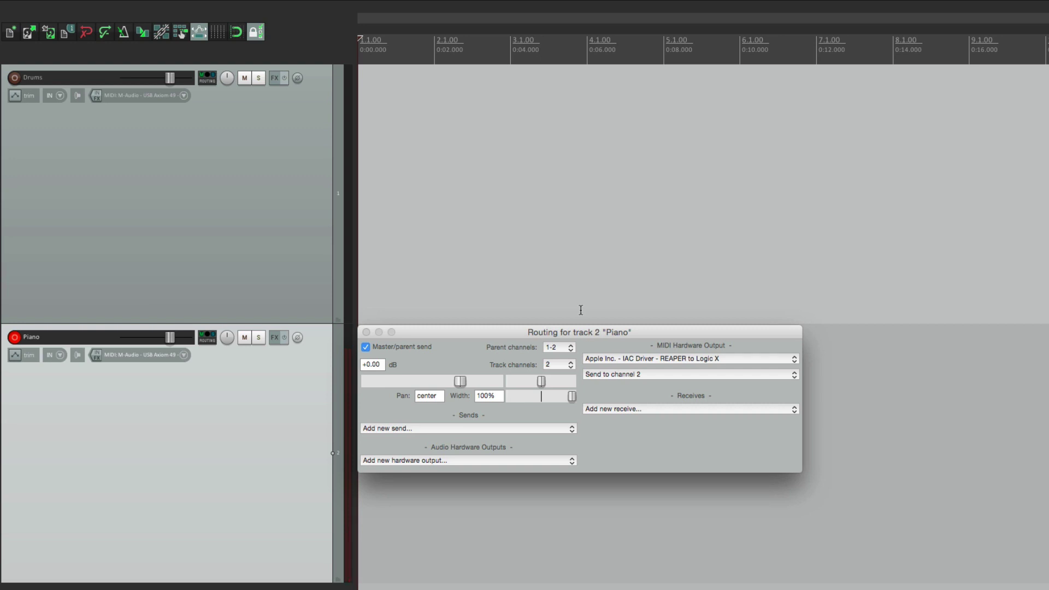
Step: Duplicate the Piano track and disarm recording on Piano
{"action": "scroll", "coordinate": [581, 310], "scroll_direction": "down", "scroll_amount": 3}
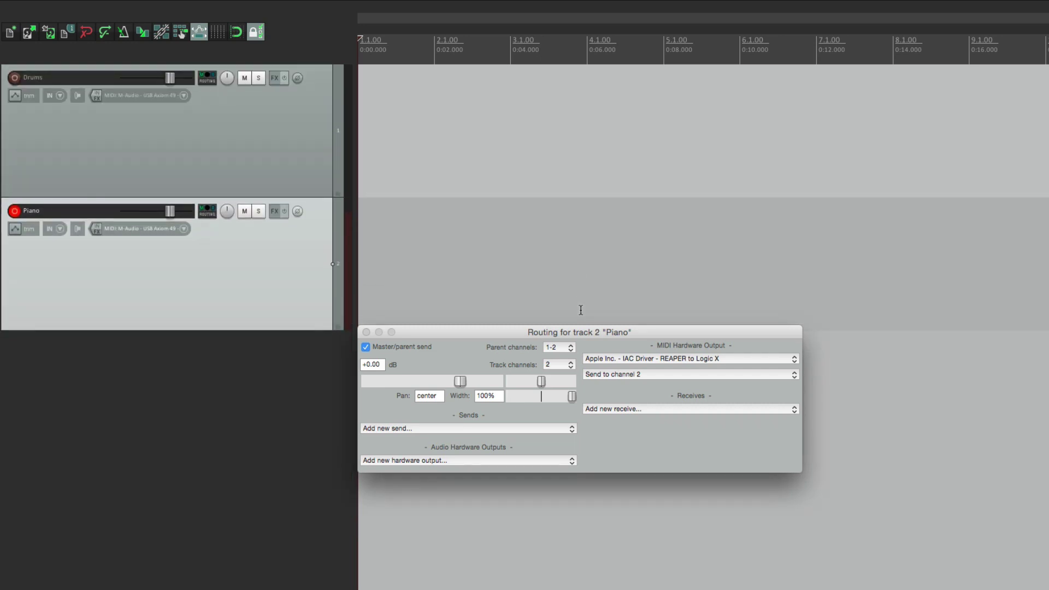
{"action": "right_click", "coordinate": [274, 276]}
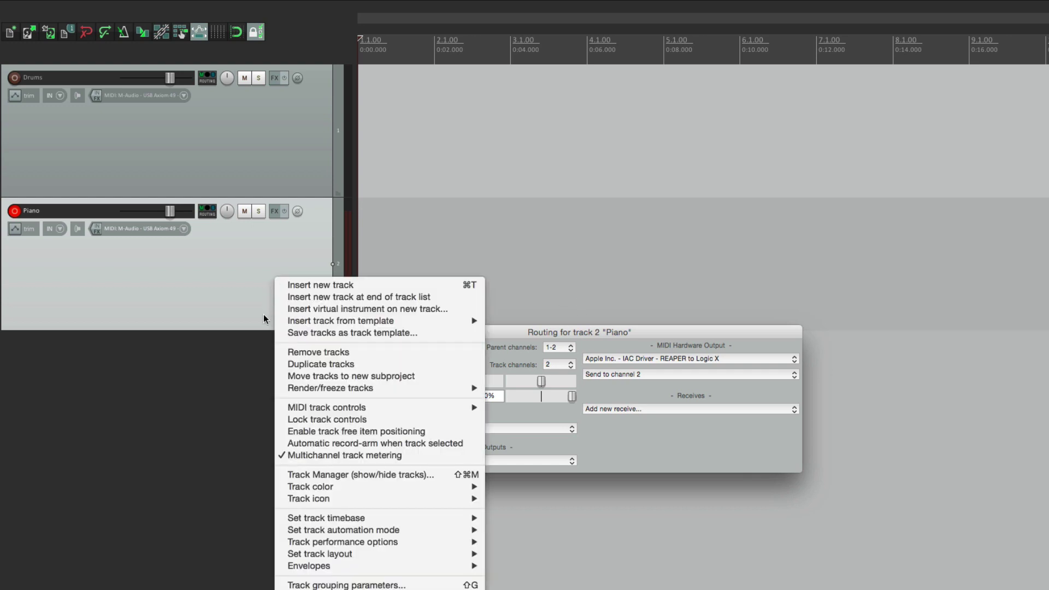
{"action": "left_click", "coordinate": [279, 364]}
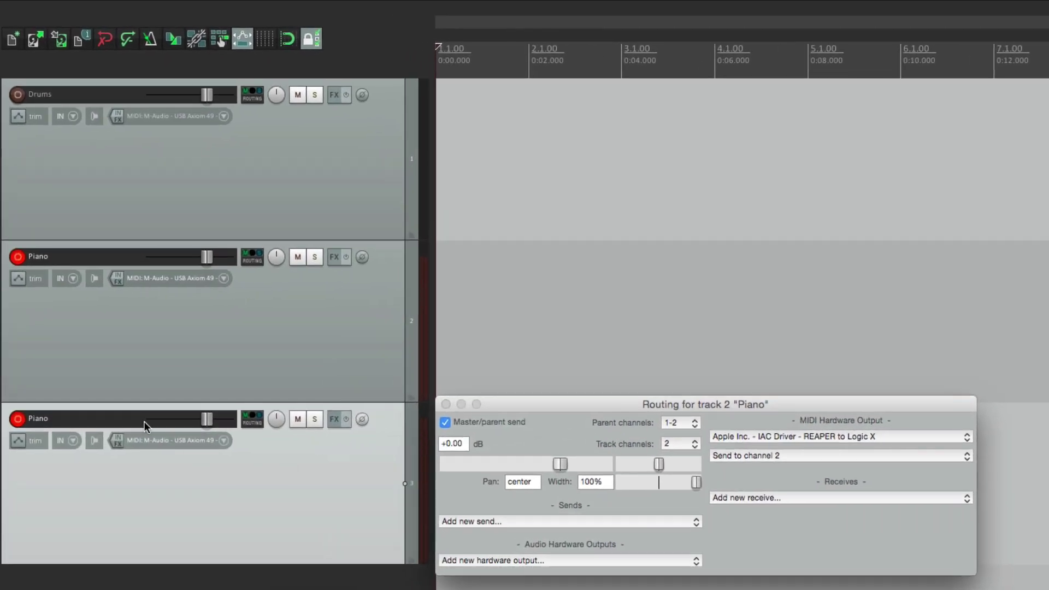
{"action": "left_click", "coordinate": [94, 422]}
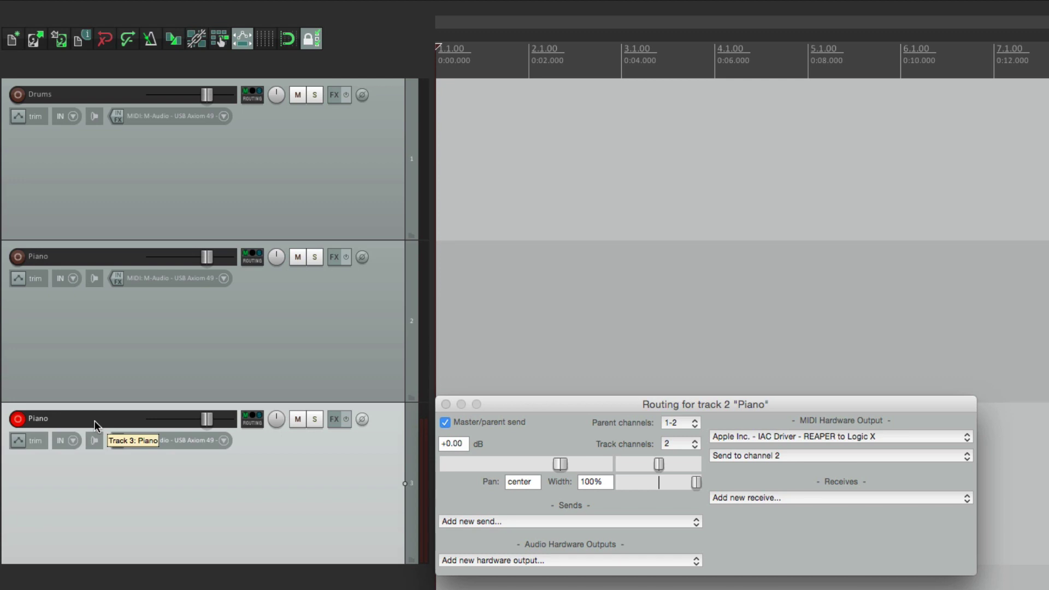
Step: Rename the third track Synth and send its MIDI output to channel 3
{"action": "double_click", "coordinate": [94, 421]}
{"action": "type", "text": "Synth"}
{"action": "key", "text": "Return"}
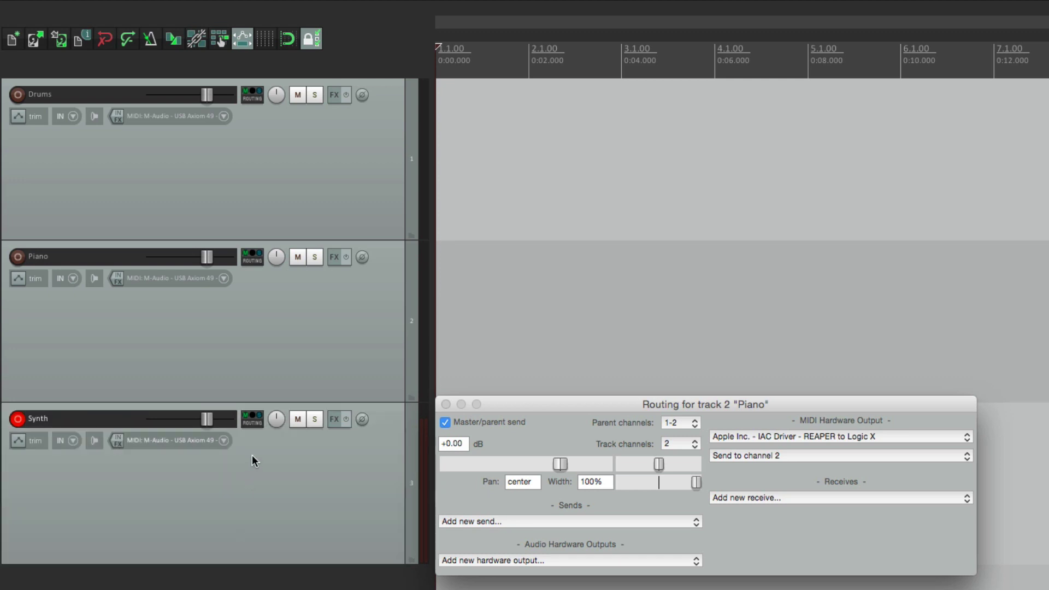
{"action": "left_click", "coordinate": [253, 419]}
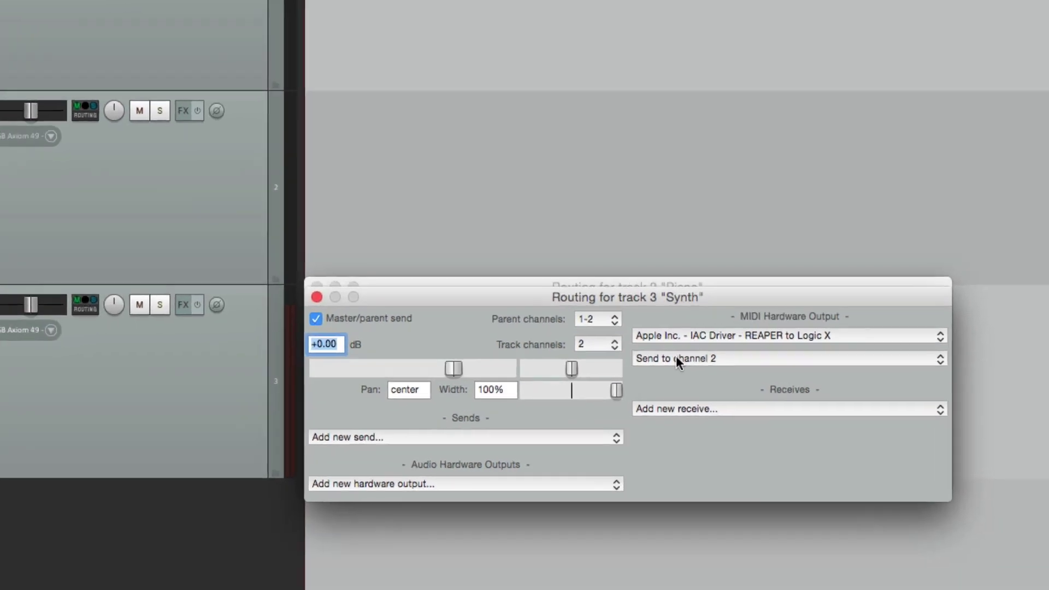
{"action": "left_click", "coordinate": [676, 360]}
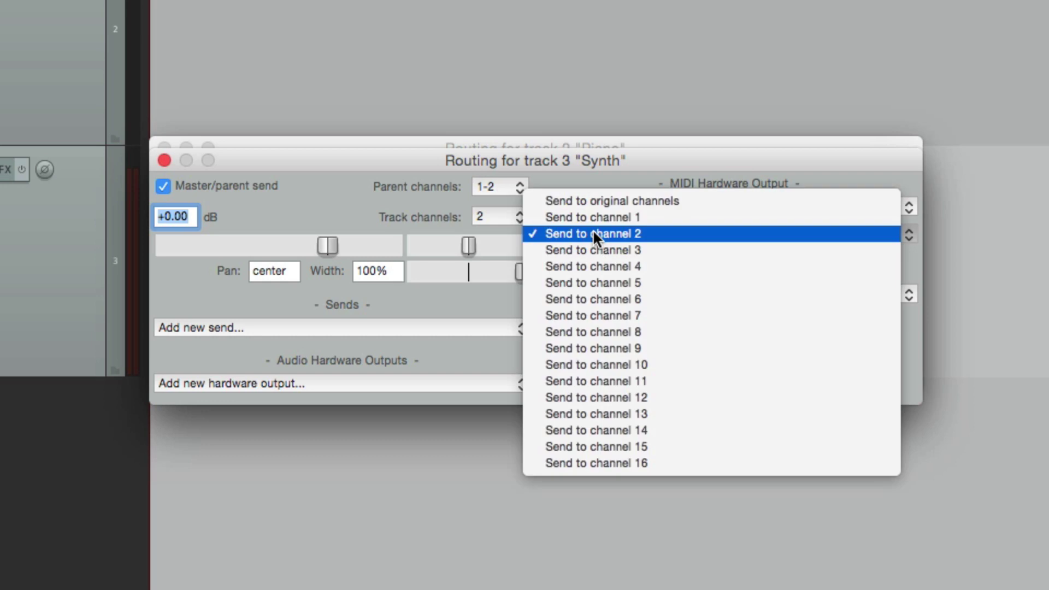
{"action": "left_click", "coordinate": [658, 254]}
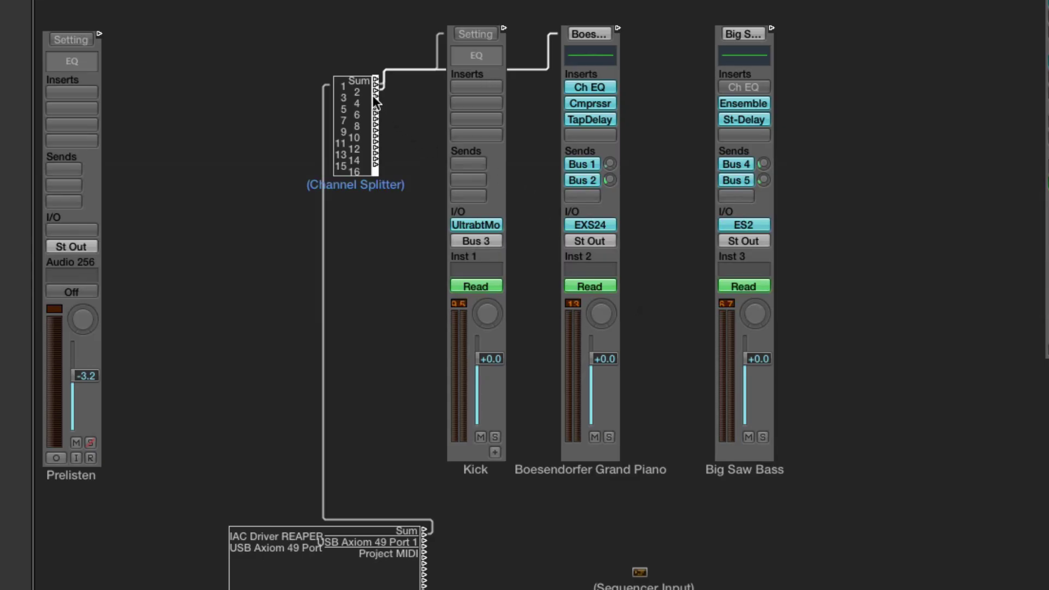
Step: In the Environment, cable the next Channel Splitter output to the Big Saw Bass channel strip
{"action": "left_click_drag", "start_coordinate": [372, 96], "coordinate": [723, 103]}
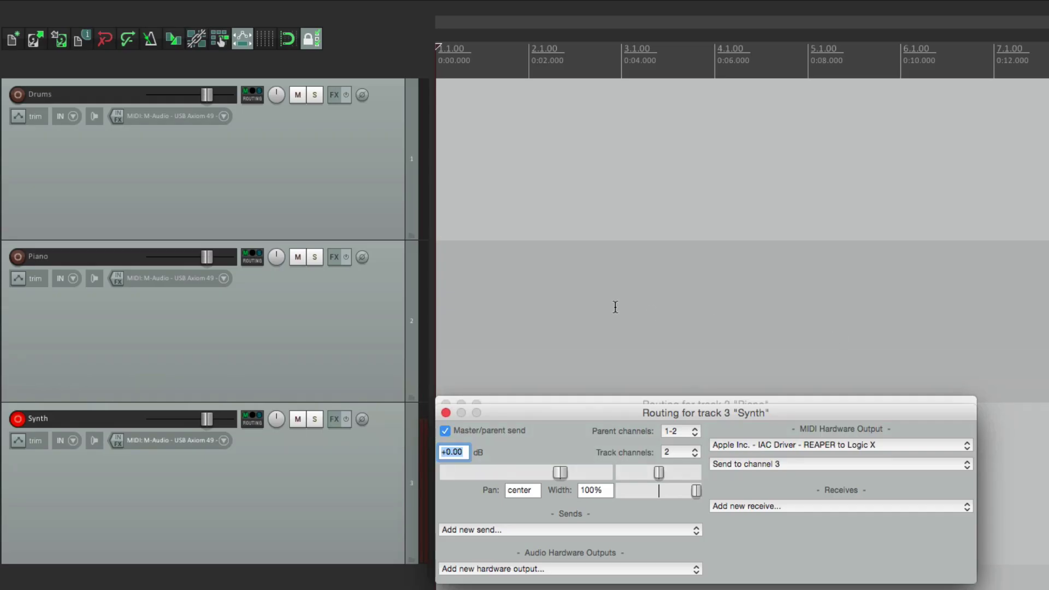
Step: Test the record-arm buttons on Synth, Drums and Piano, leaving only Synth armed
{"action": "left_click", "coordinate": [18, 420]}
{"action": "left_click", "coordinate": [18, 94]}
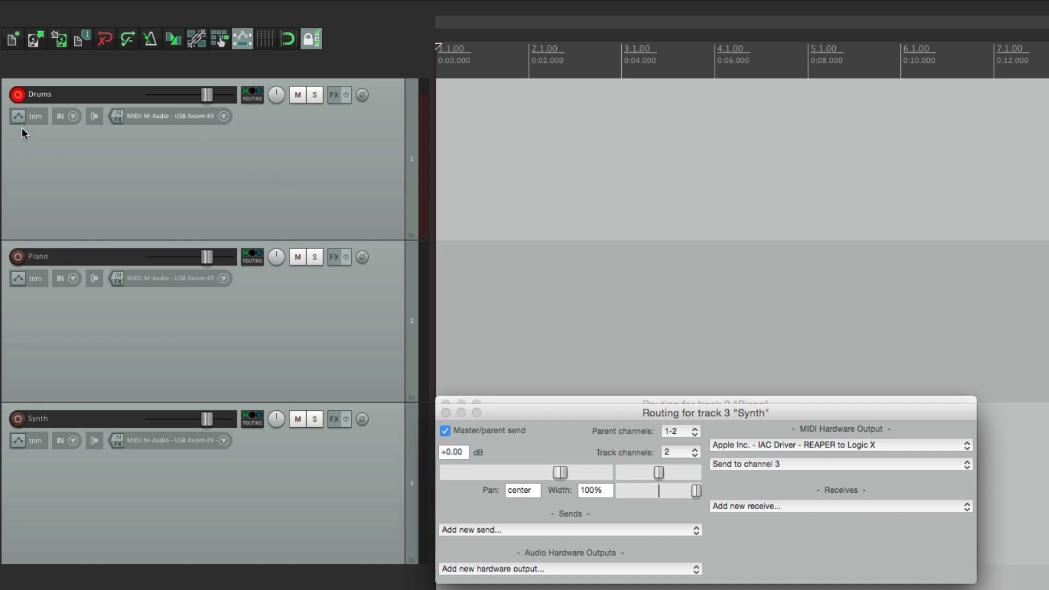
{"action": "left_click", "coordinate": [19, 93]}
{"action": "left_click", "coordinate": [19, 256]}
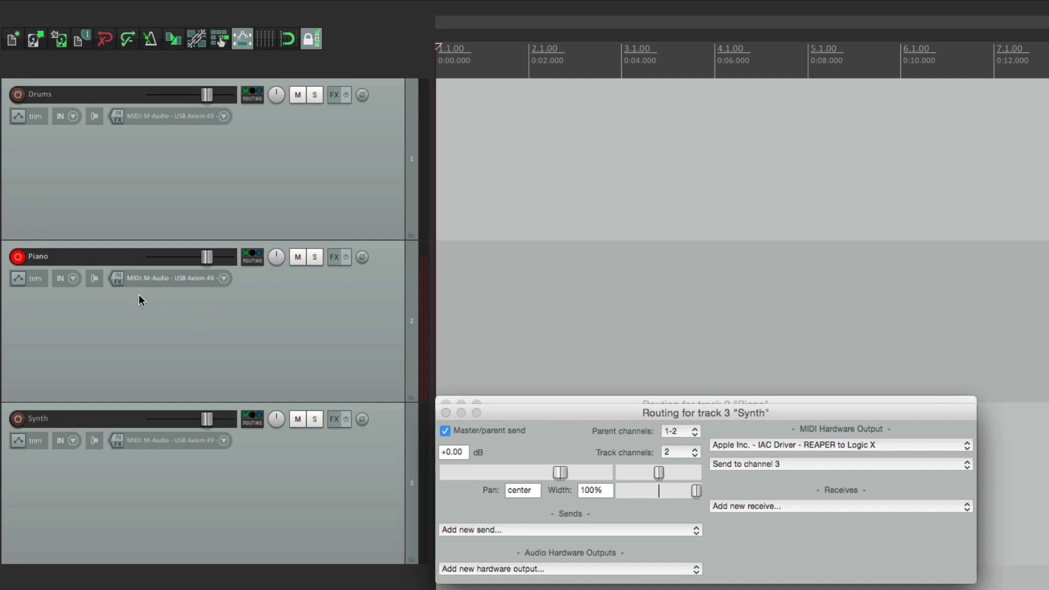
{"action": "left_click", "coordinate": [20, 257]}
{"action": "left_click", "coordinate": [18, 419]}
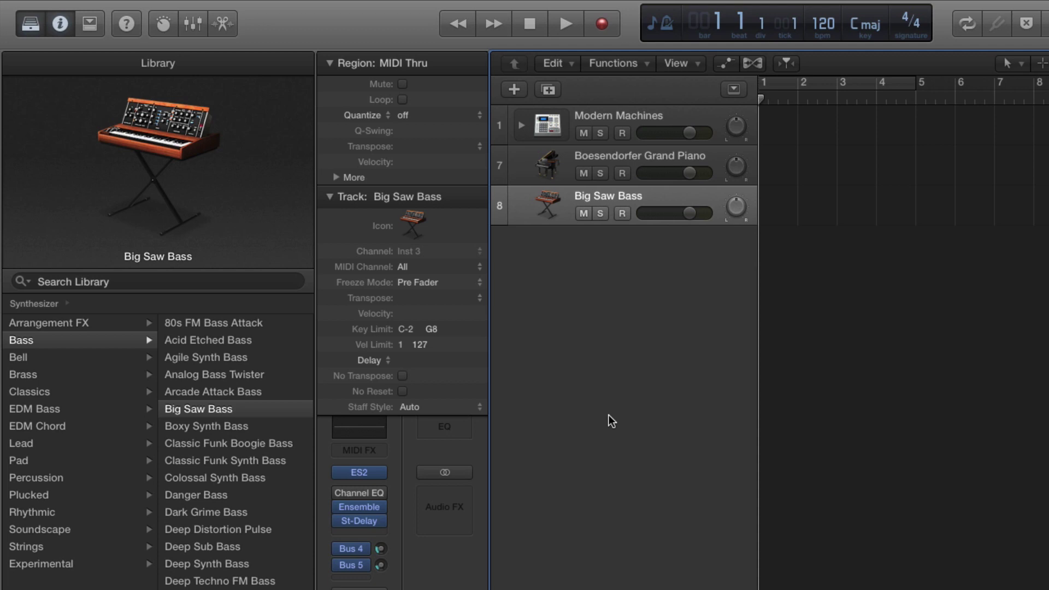
Step: Set Logic's audio output device to Soundflower (64ch), apply the changes, and show the Mixer
{"action": "mouse_move", "coordinate": [47, 4]}
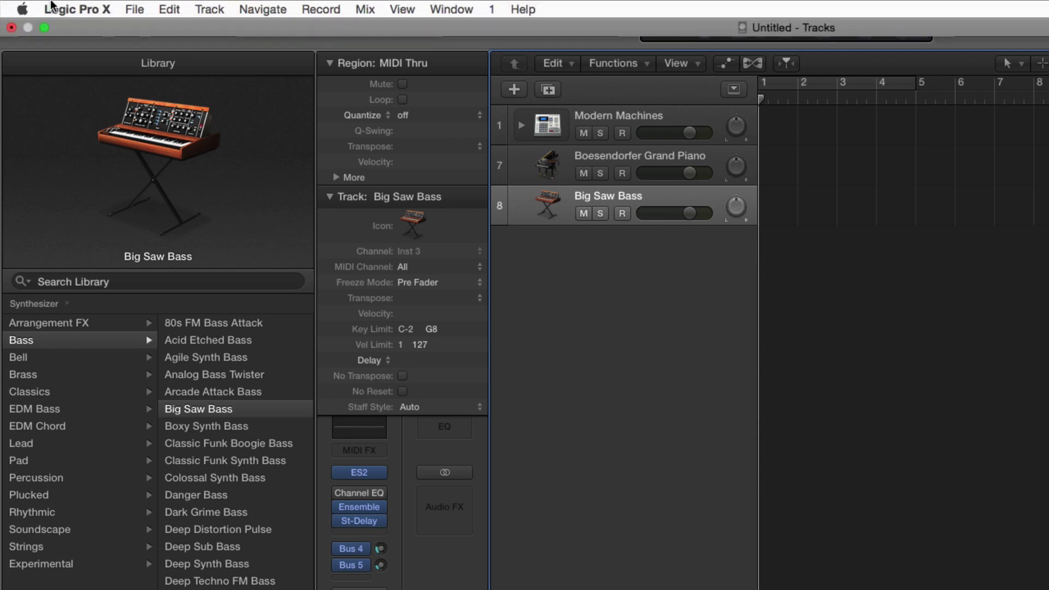
{"action": "left_click", "coordinate": [82, 10]}
{"action": "mouse_move", "coordinate": [79, 53]}
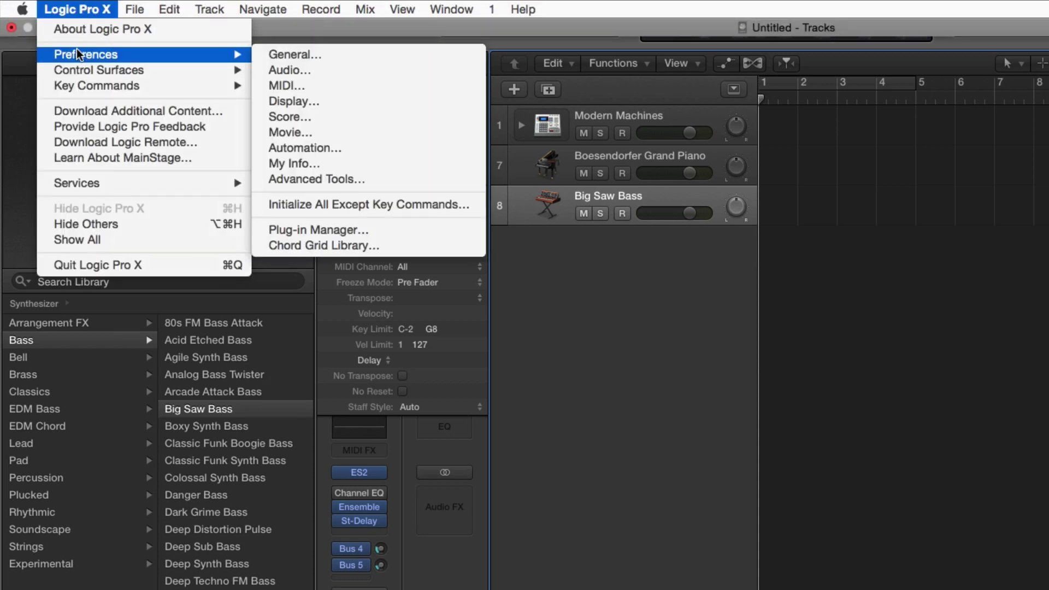
{"action": "left_click", "coordinate": [349, 77]}
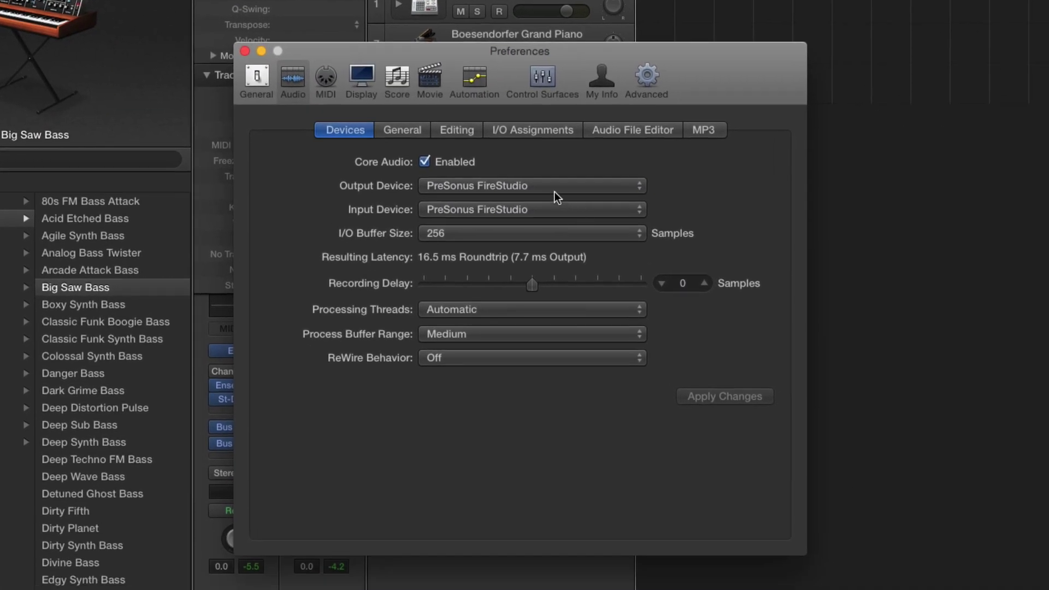
{"action": "left_click", "coordinate": [547, 189]}
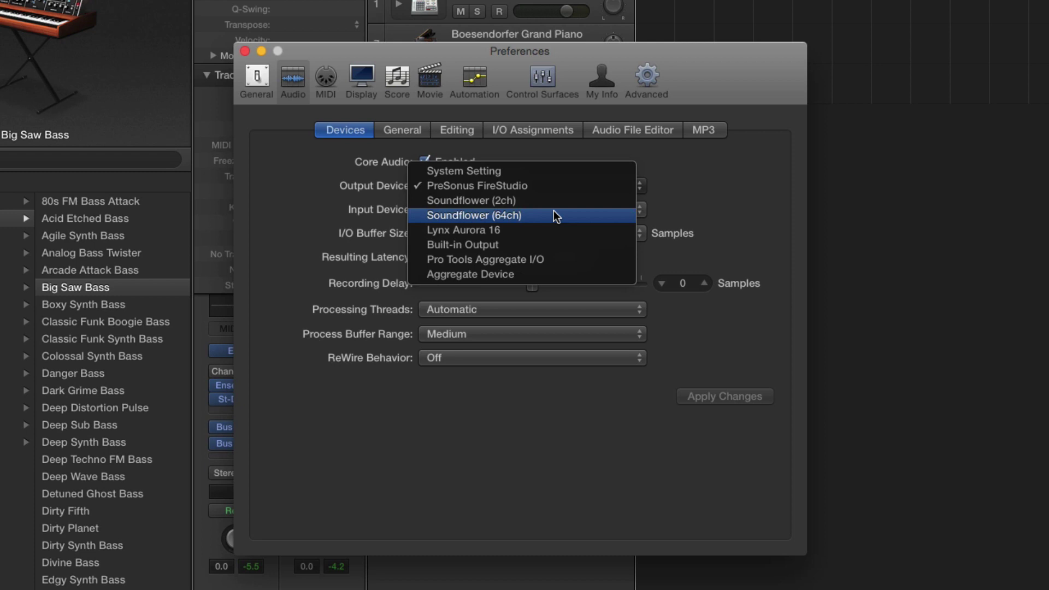
{"action": "left_click", "coordinate": [554, 211]}
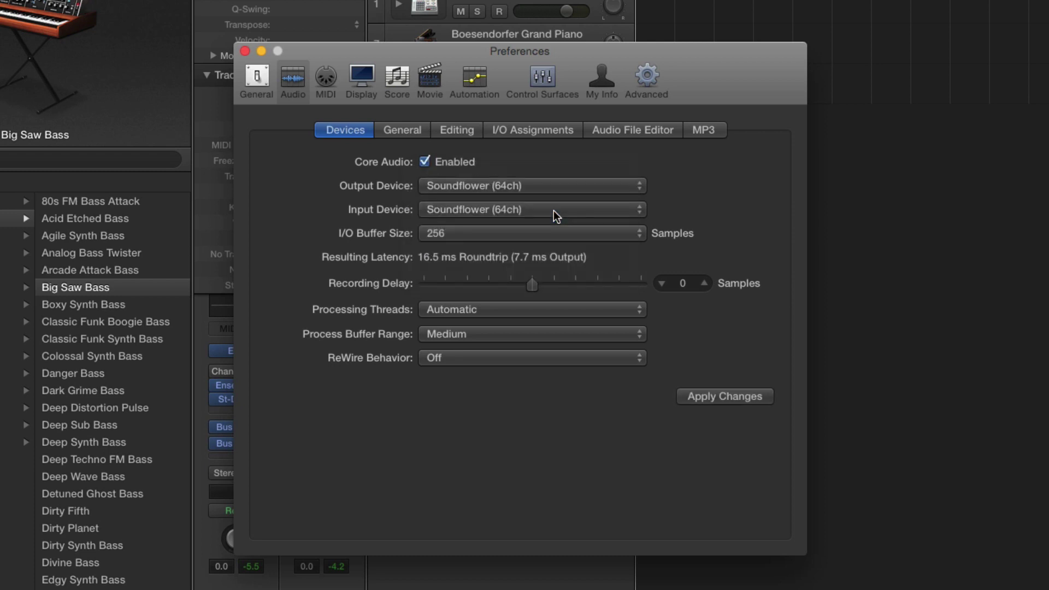
{"action": "left_click", "coordinate": [710, 395]}
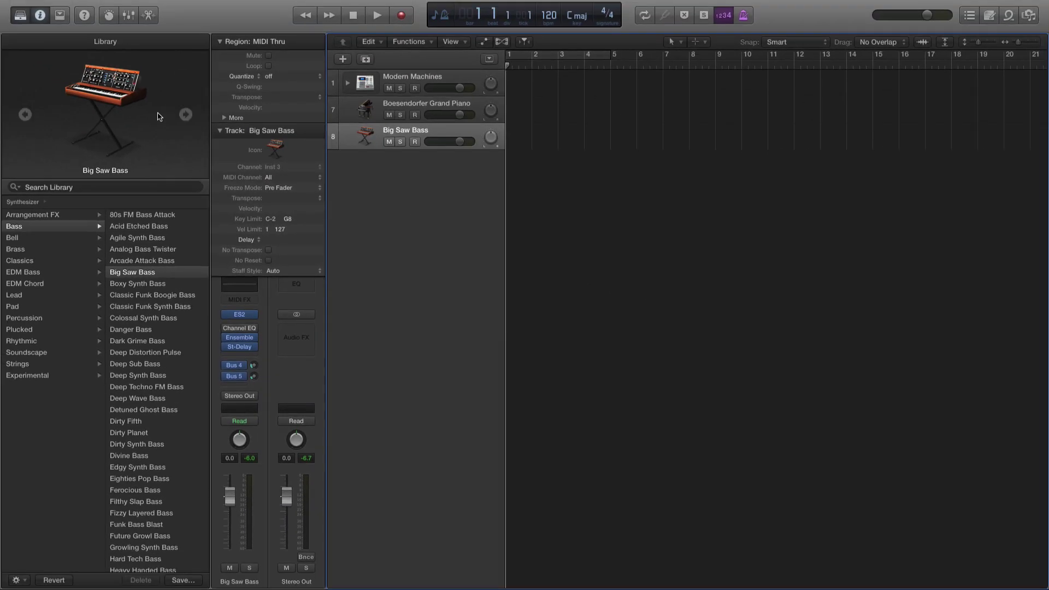
{"action": "left_click", "coordinate": [130, 16]}
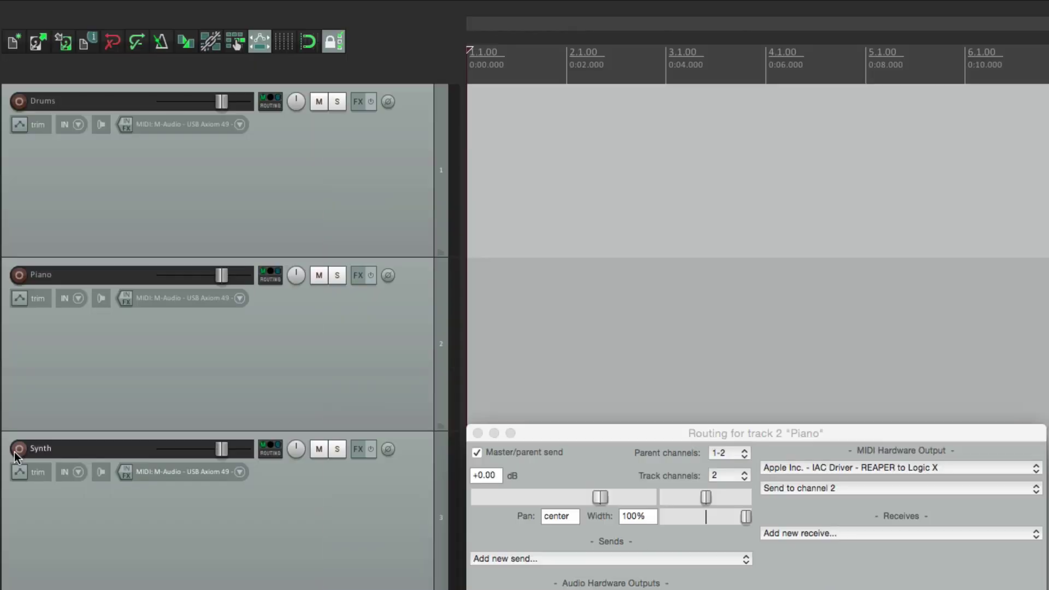
Step: Arm REAPER's Drums track for recording
{"action": "left_click", "coordinate": [19, 101]}
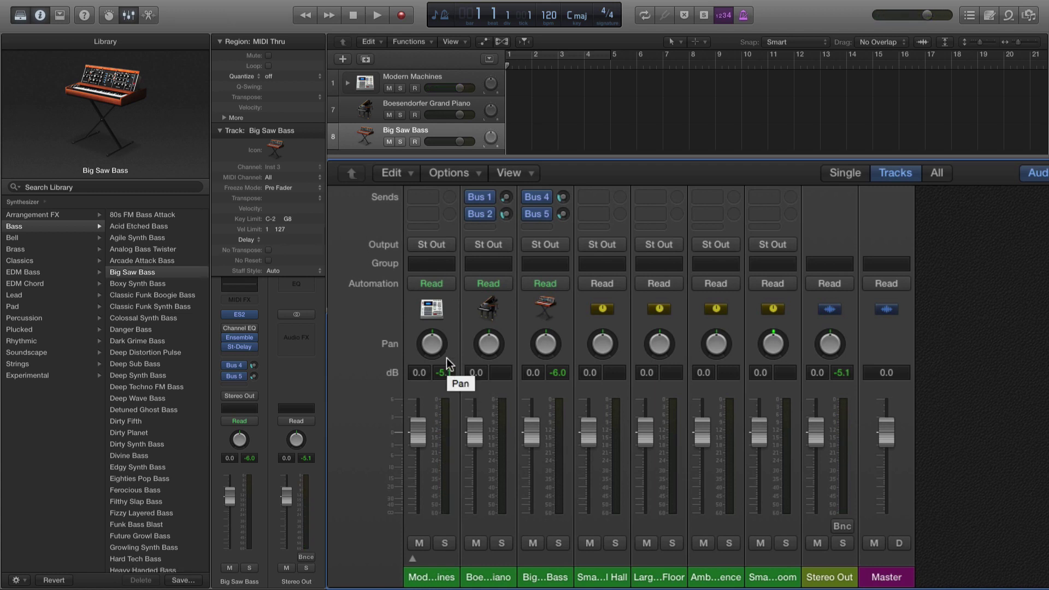
Step: Change the Modern Machines strip's output from St Out to Output 3-4
{"action": "left_click", "coordinate": [437, 243]}
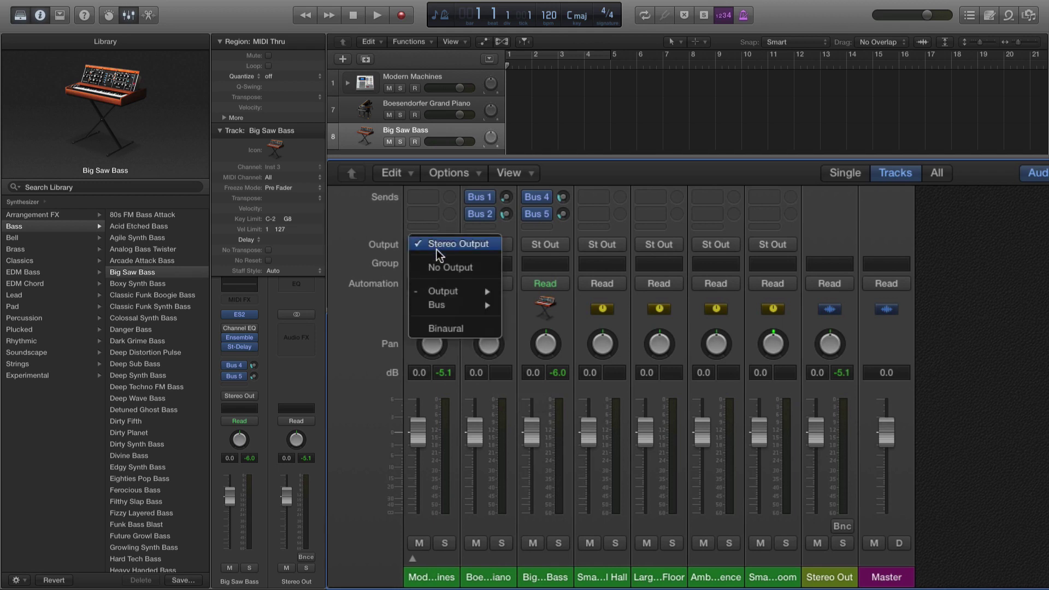
{"action": "mouse_move", "coordinate": [432, 293]}
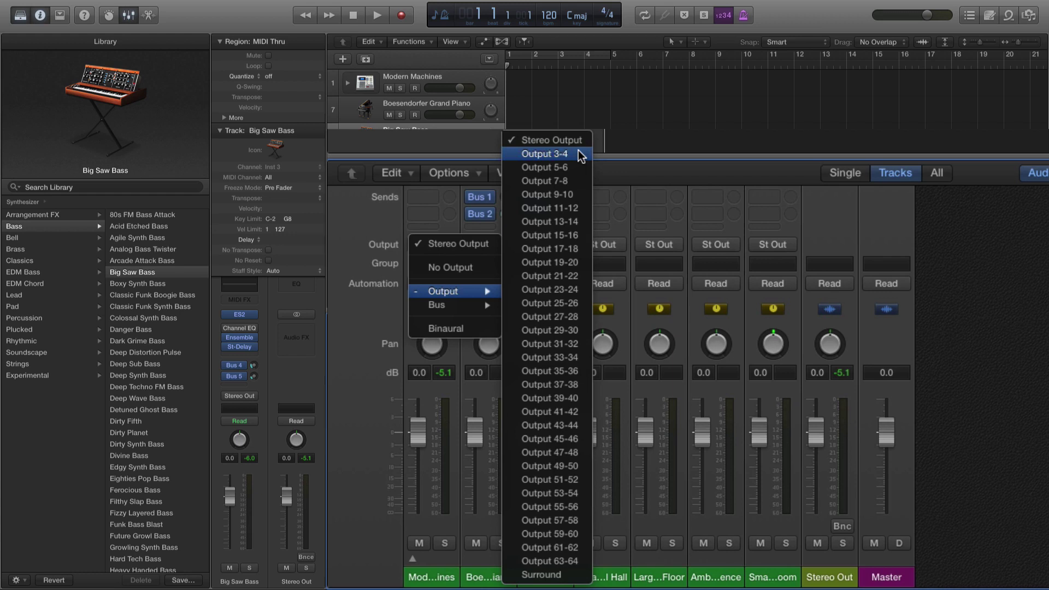
{"action": "left_click", "coordinate": [546, 154]}
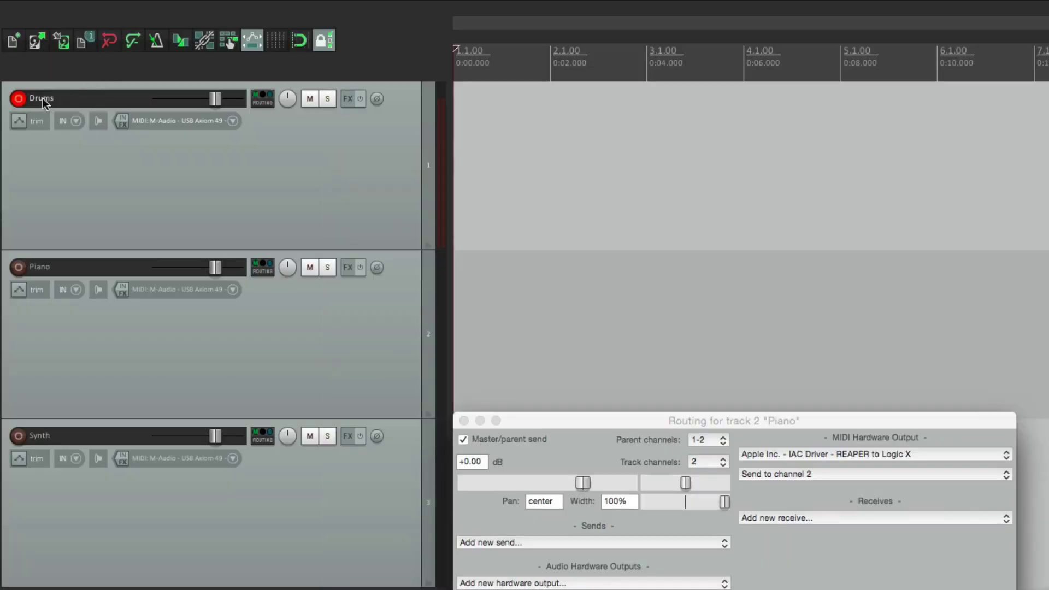
Step: Arm REAPER's Piano track for recording and switch to the Logic Pro X workspace
{"action": "left_click", "coordinate": [18, 267]}
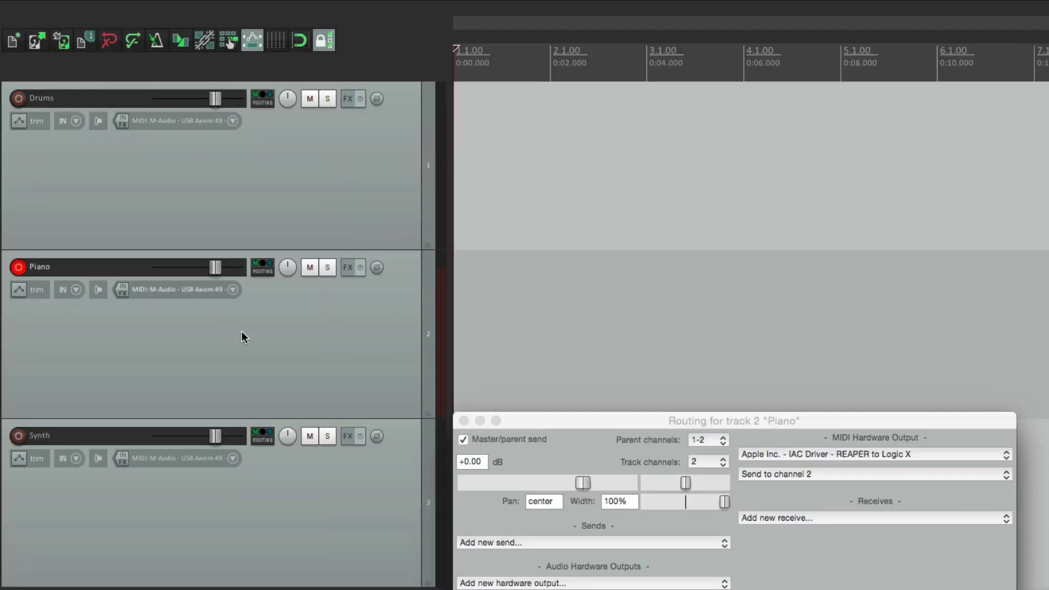
{"action": "key", "text": "ctrl+Right"}
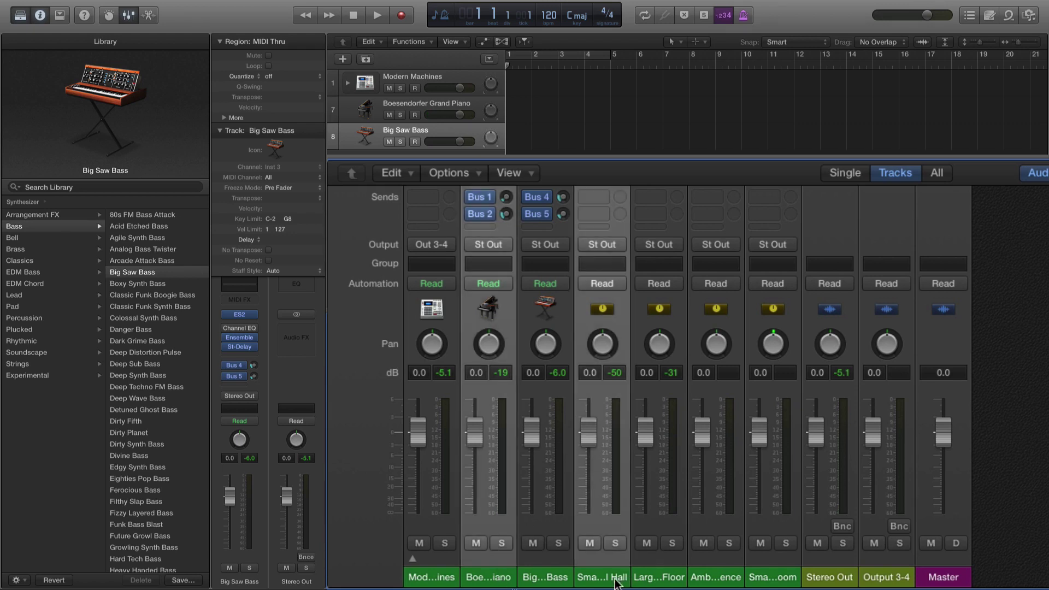
Step: Route the Boesendorfer Grand Piano strip to Output 5-6, then arm Synth instead of Piano in REAPER
{"action": "left_click", "coordinate": [480, 247]}
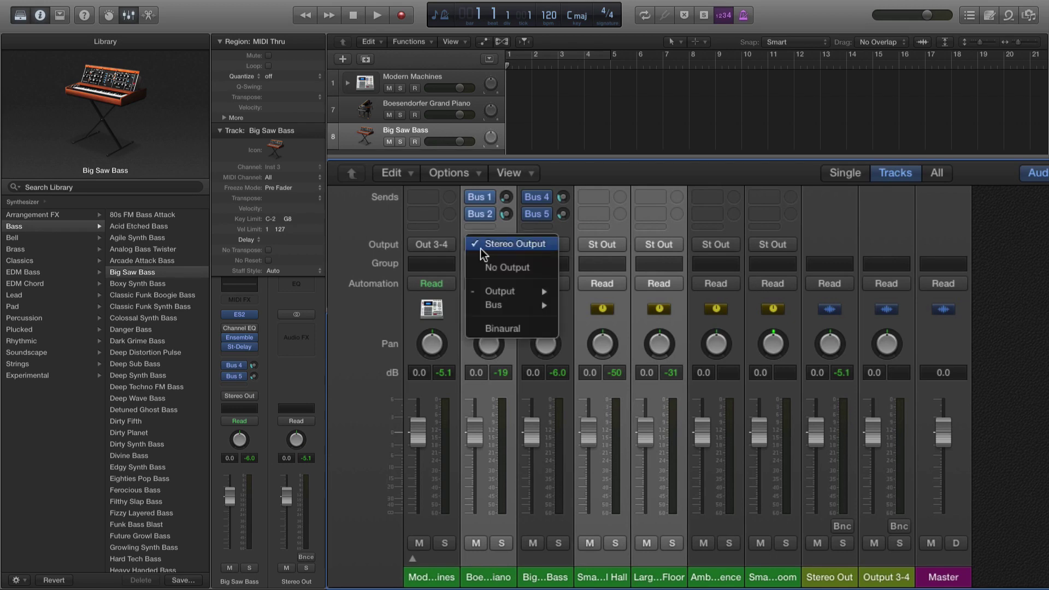
{"action": "mouse_move", "coordinate": [483, 291]}
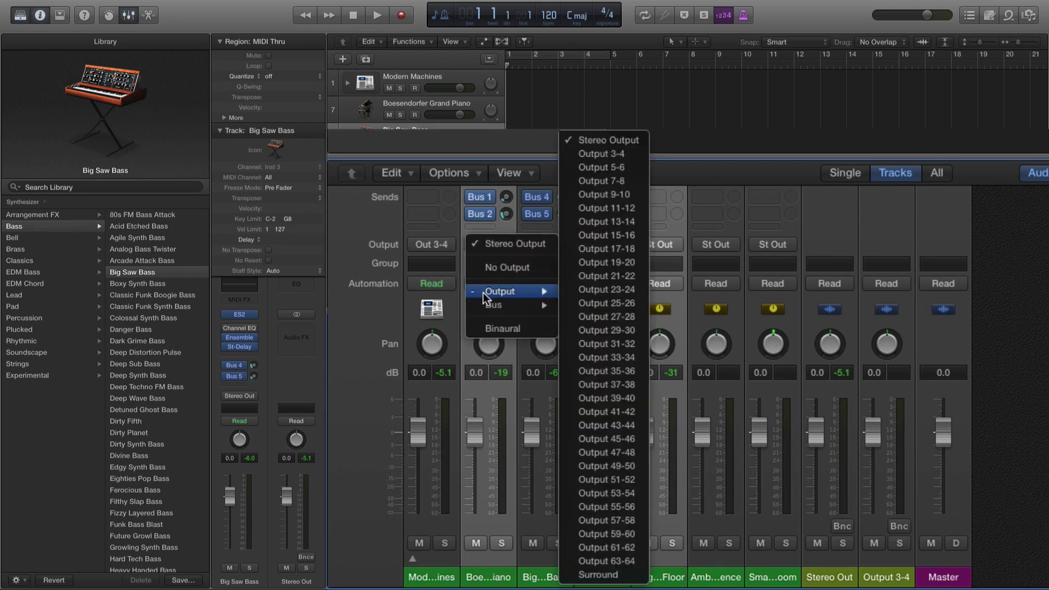
{"action": "left_click", "coordinate": [634, 168]}
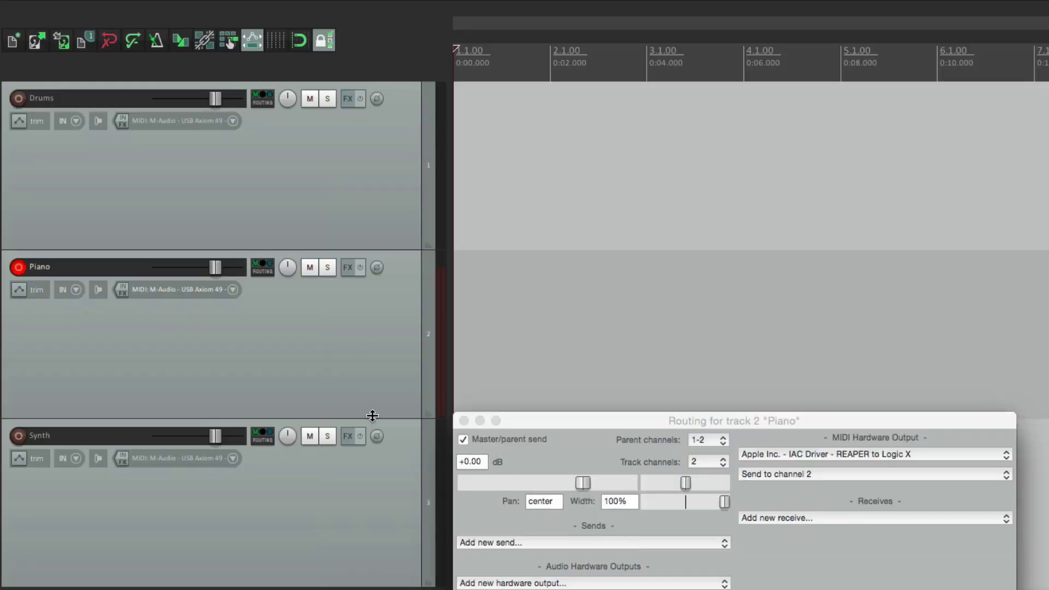
{"action": "left_click", "coordinate": [18, 268]}
{"action": "left_click", "coordinate": [18, 436]}
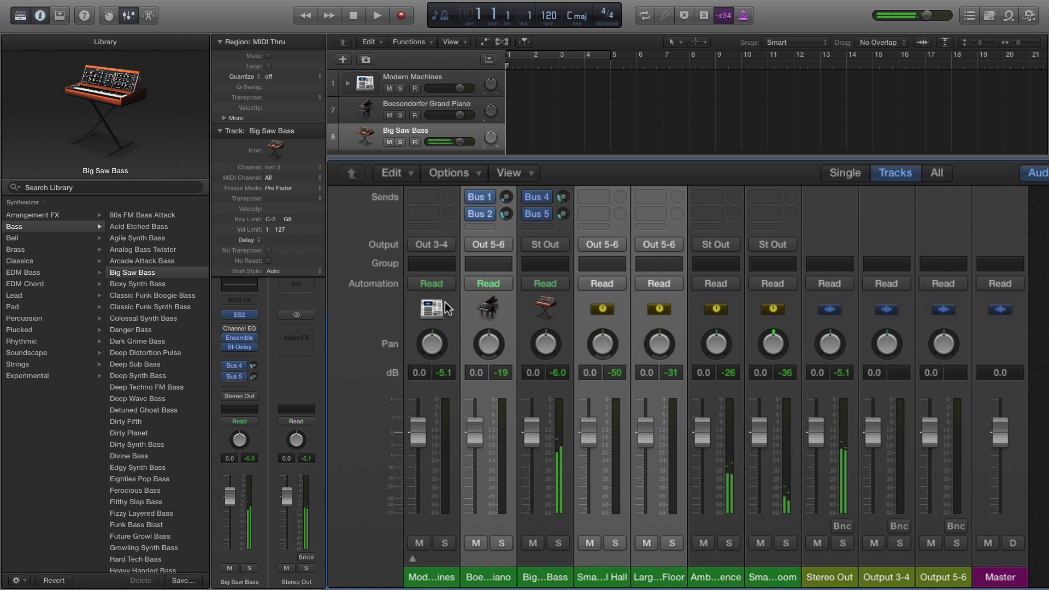
Step: Route the Big Saw Bass channel and the last two reverb channels to Output 7-8
{"action": "left_click", "coordinate": [566, 578]}
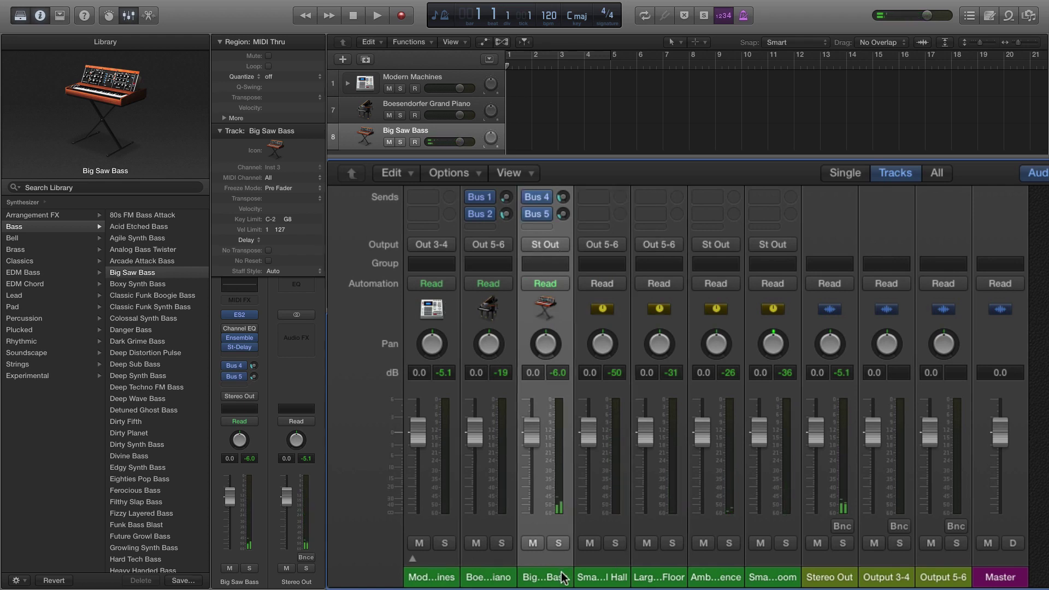
{"action": "left_click_drag", "start_coordinate": [704, 579], "coordinate": [765, 581]}
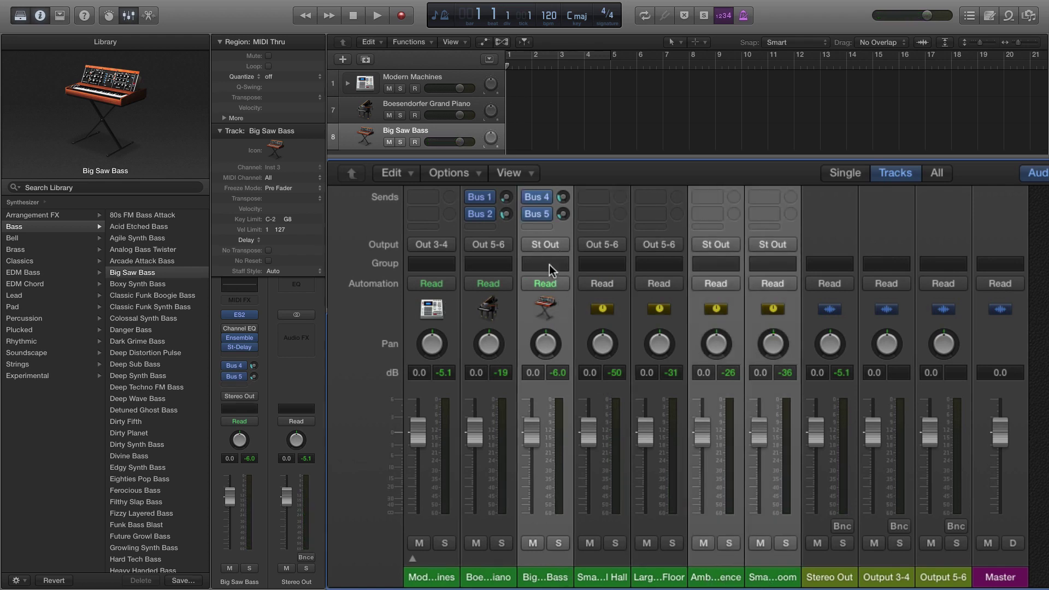
{"action": "left_click", "coordinate": [544, 249]}
{"action": "mouse_move", "coordinate": [558, 291]}
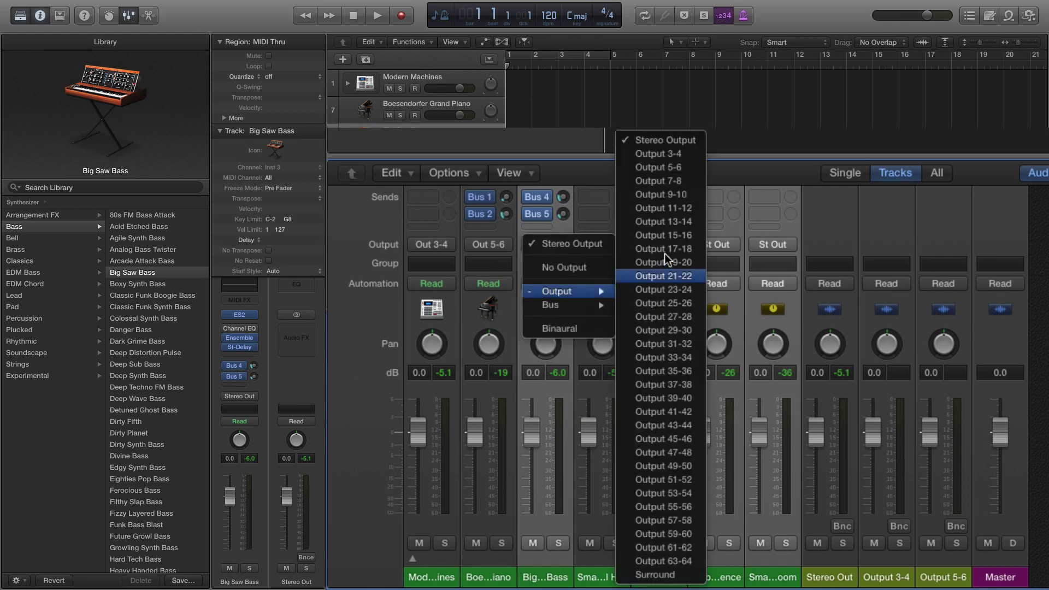
{"action": "left_click", "coordinate": [687, 182]}
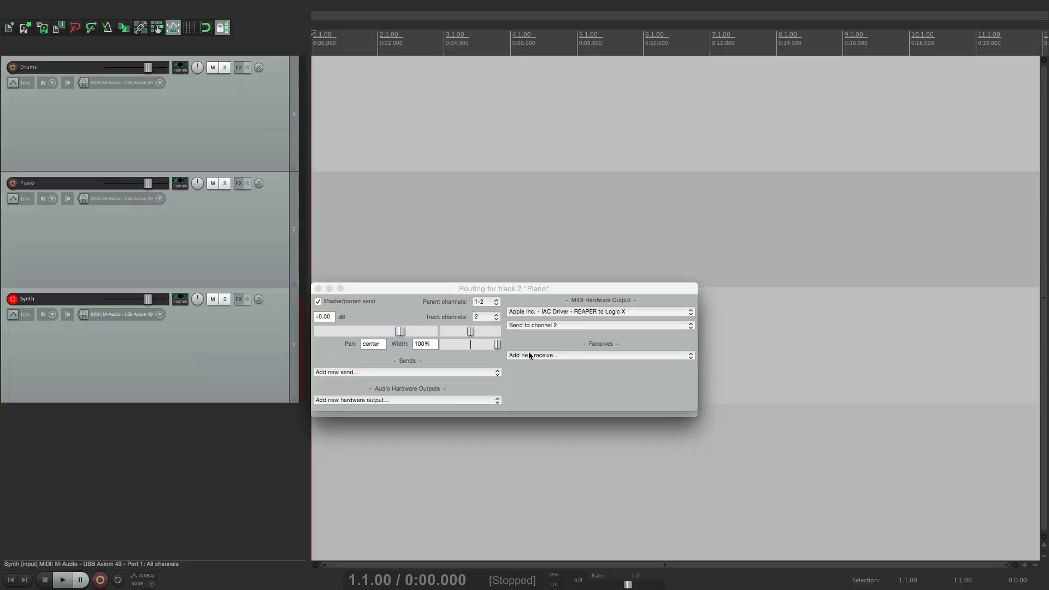
Step: Close the Piano routing window and disarm the Synth track
{"action": "left_click", "coordinate": [320, 289]}
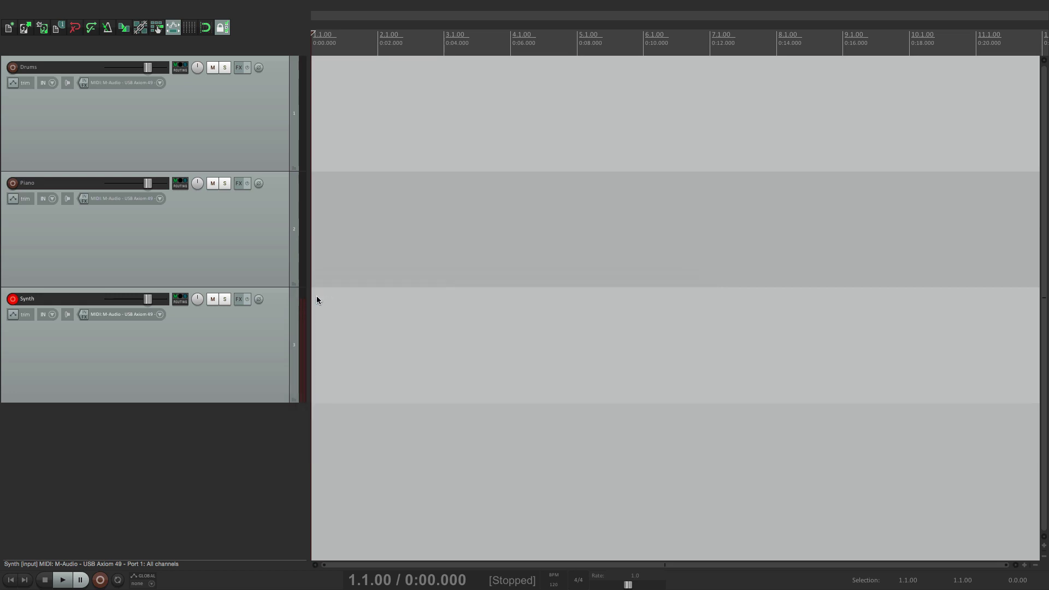
{"action": "left_click", "coordinate": [13, 299]}
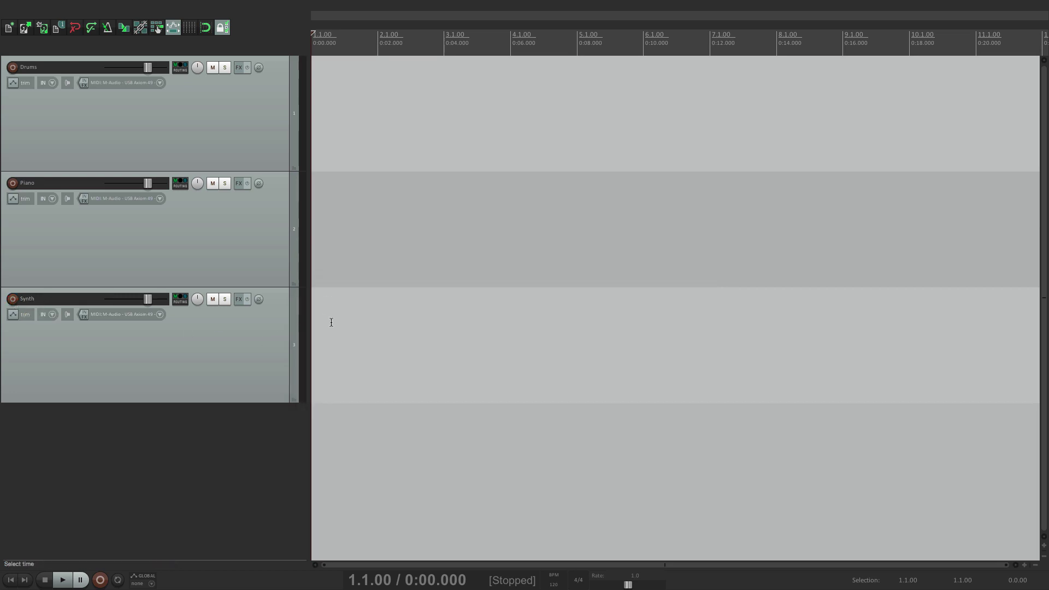
{"action": "scroll", "coordinate": [330, 323], "scroll_direction": "down", "scroll_amount": 3}
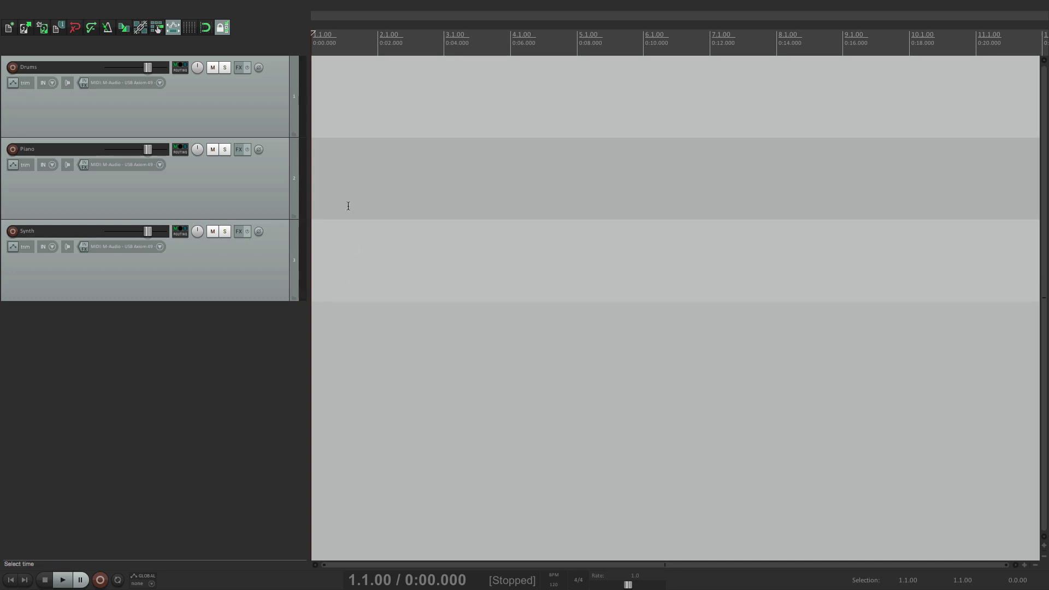
Step: Duplicate the Drums, Piano and Synth tracks as new tracks 4–6
{"action": "left_click", "coordinate": [266, 106]}
{"action": "left_click", "coordinate": [272, 259], "text": "shift"}
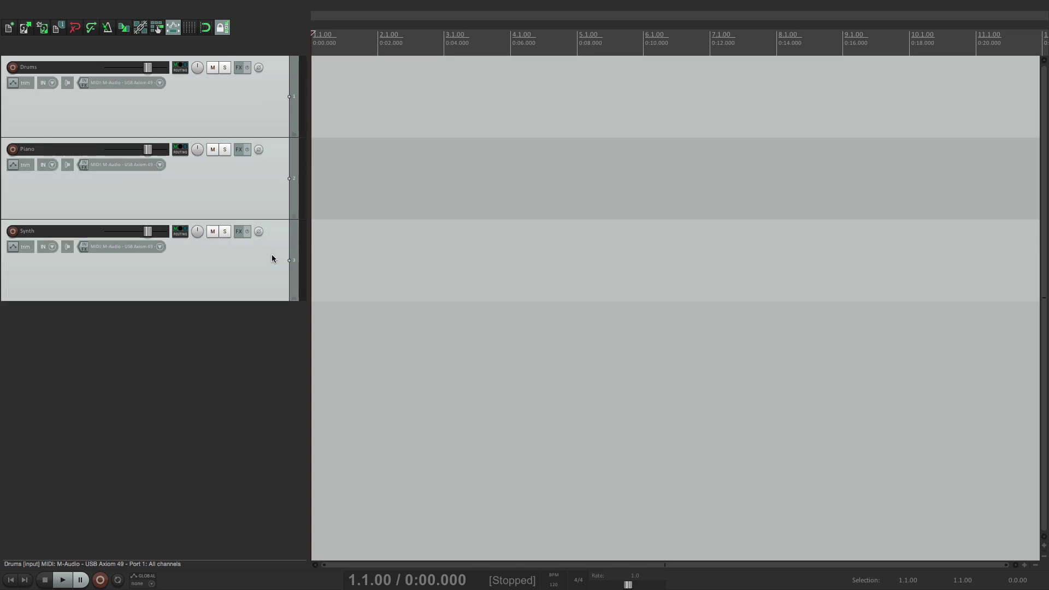
{"action": "key", "text": "ctrl+shift+d"}
{"action": "left_click", "coordinate": [264, 486]}
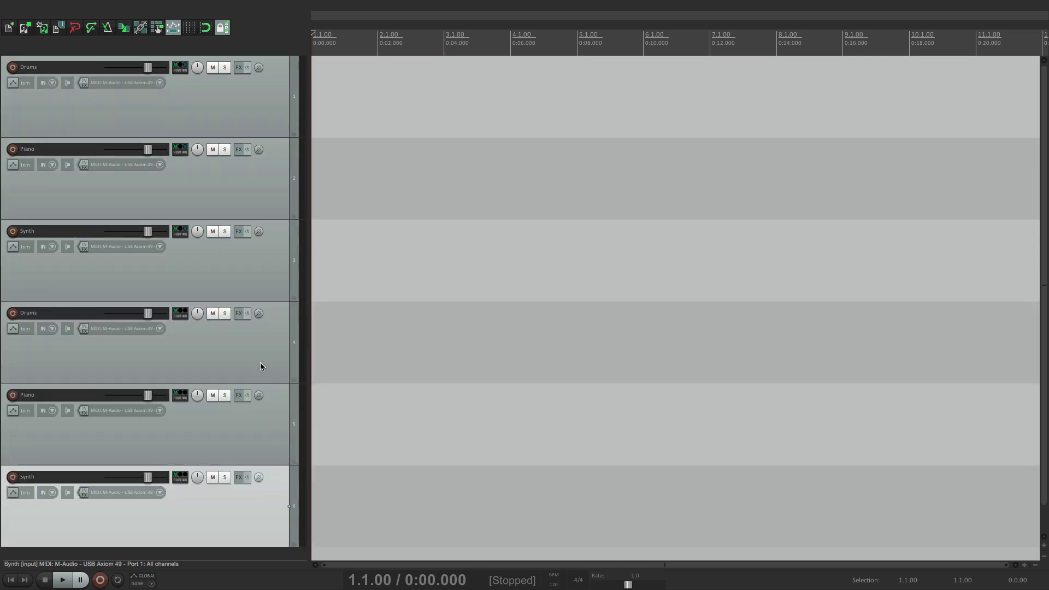
{"action": "left_click", "coordinate": [260, 362]}
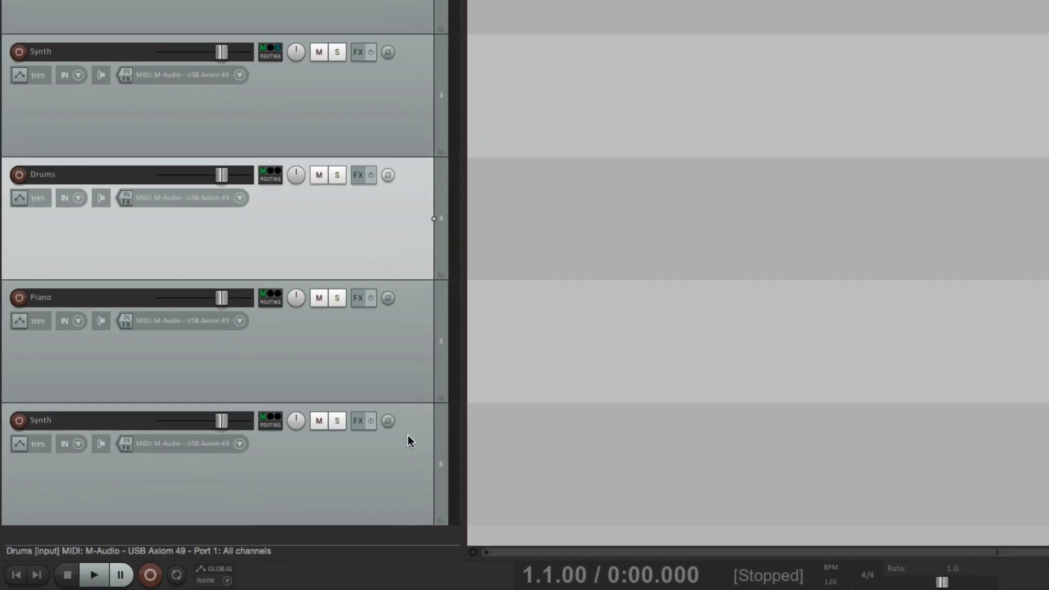
Step: Give tracks 4–6 consecutive stereo inputs starting at Input 3+Input 4
{"action": "left_click", "coordinate": [392, 461], "text": "shift"}
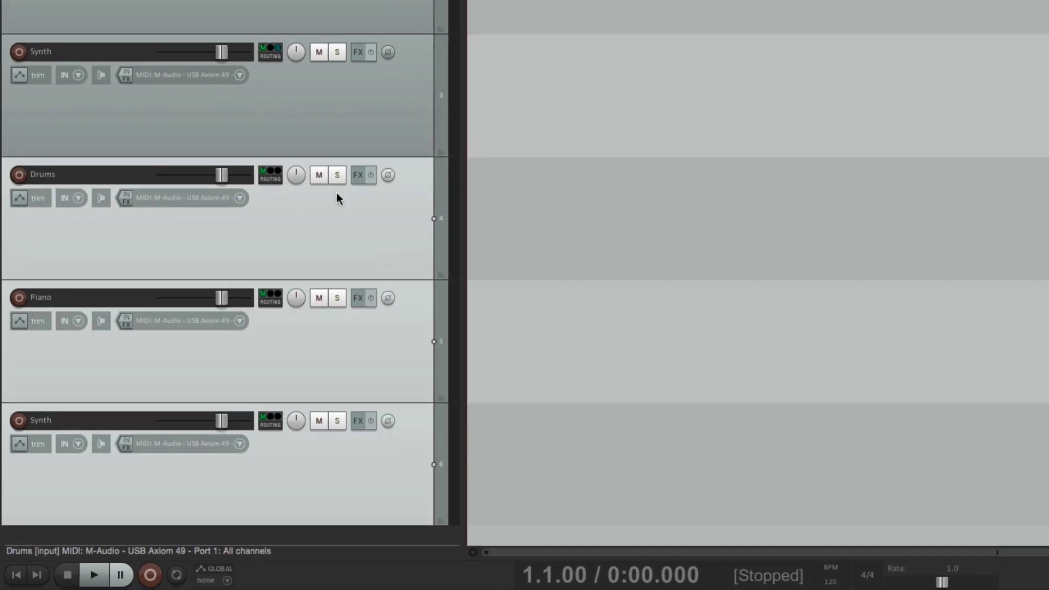
{"action": "left_click", "coordinate": [240, 198]}
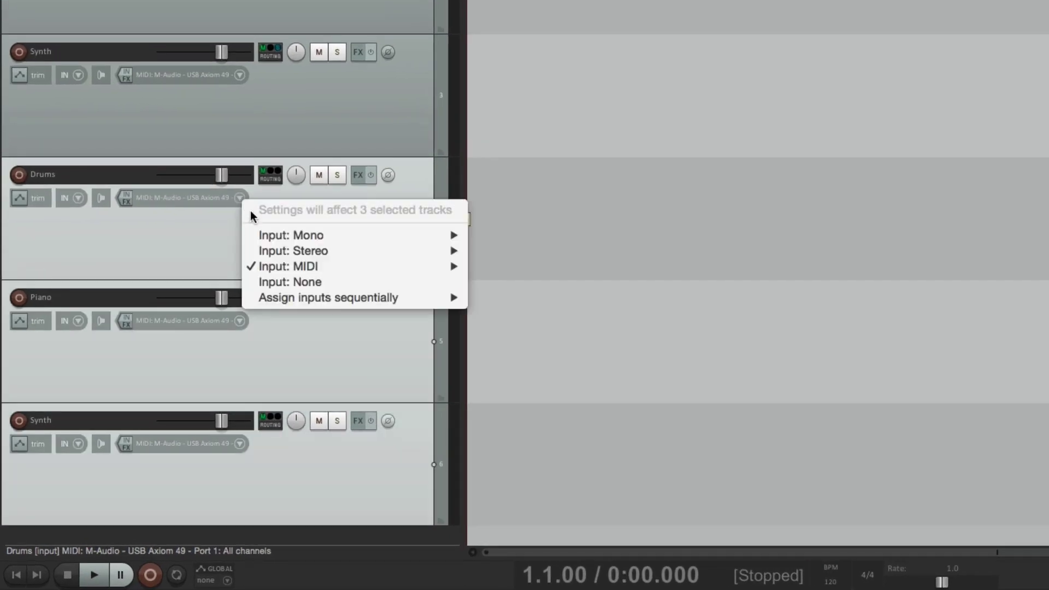
{"action": "mouse_move", "coordinate": [255, 304]}
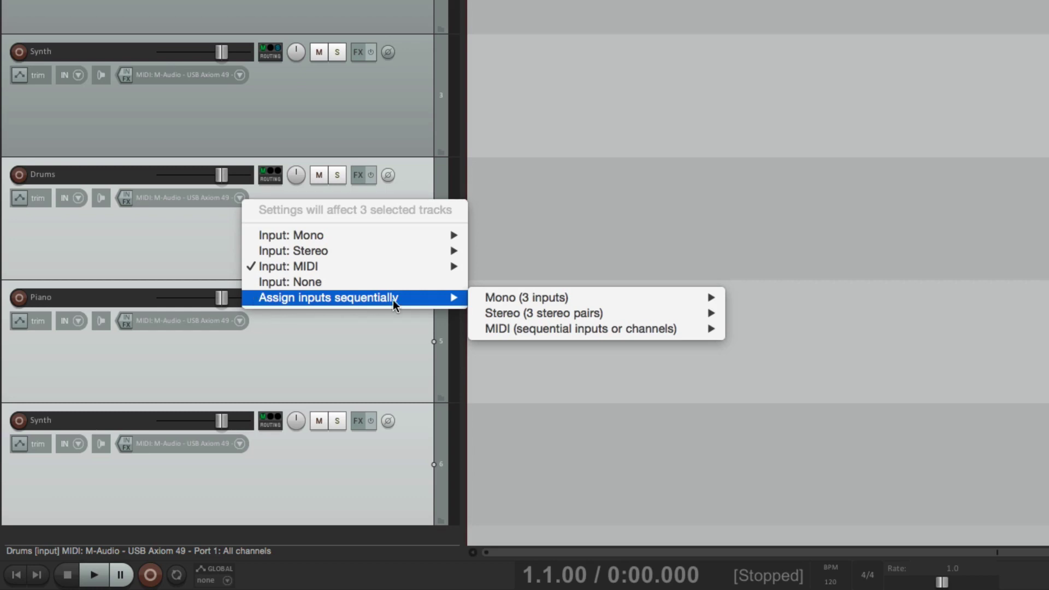
{"action": "mouse_move", "coordinate": [489, 313]}
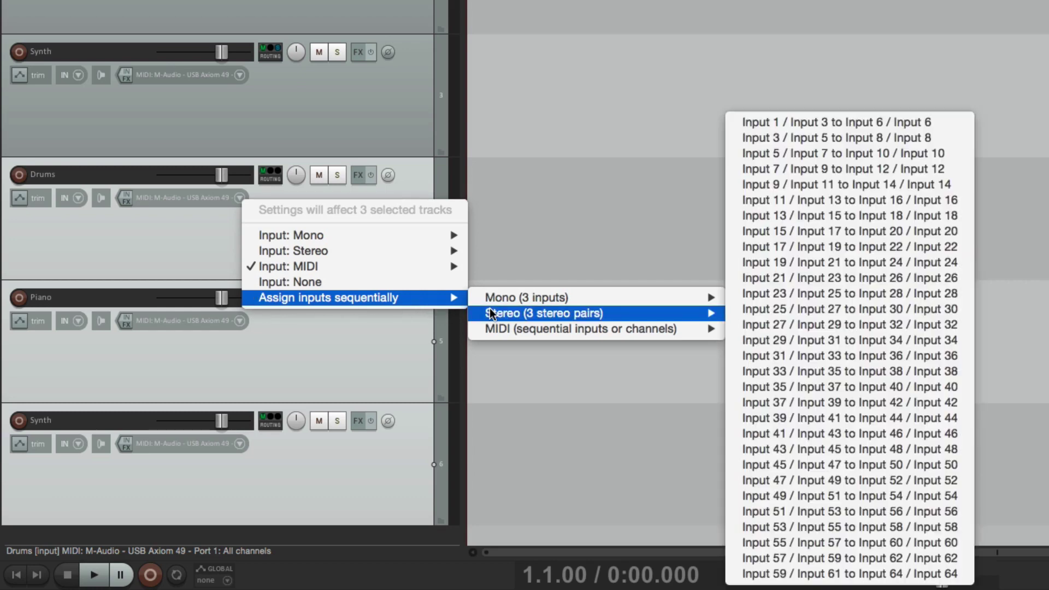
{"action": "left_click", "coordinate": [794, 138]}
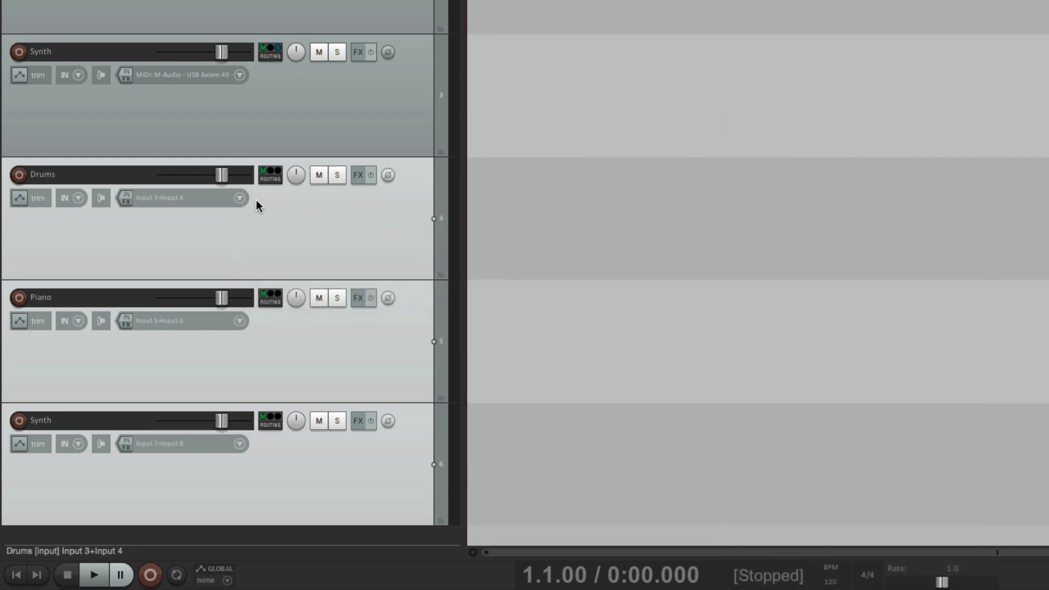
Step: Confirm Drums, Piano and Synth audio tracks use Inputs 3/4, 5/6 and 7/8
{"action": "left_click", "coordinate": [240, 199]}
{"action": "mouse_move", "coordinate": [248, 250]}
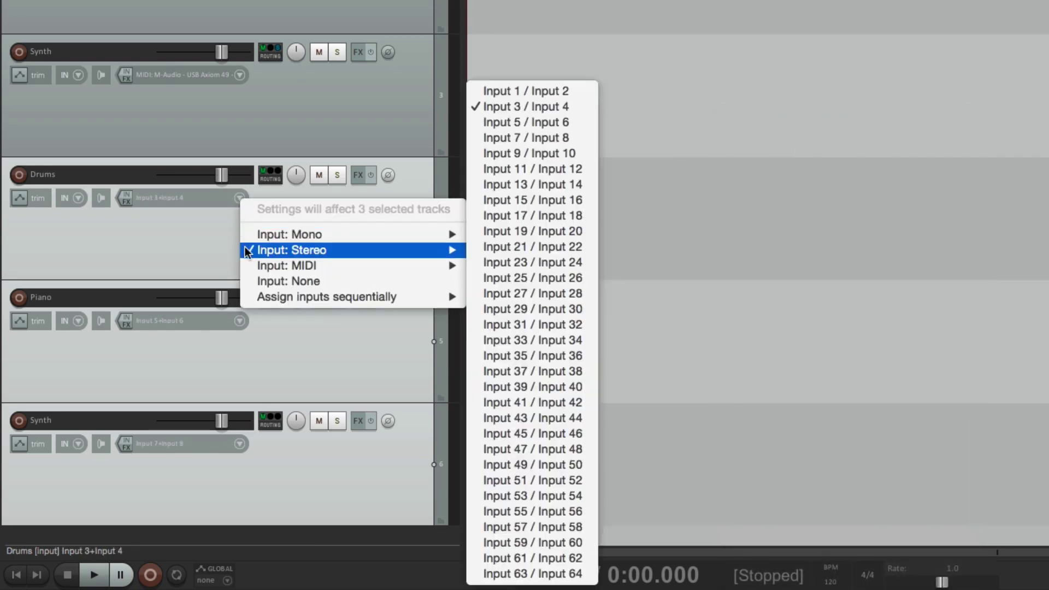
{"action": "left_click", "coordinate": [194, 264]}
{"action": "left_click", "coordinate": [239, 322]}
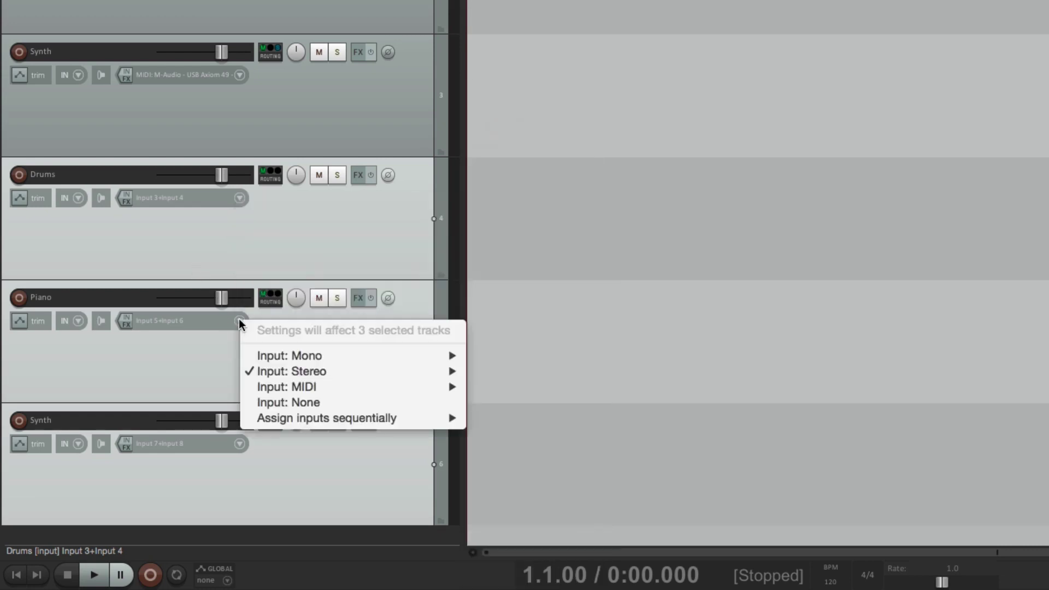
{"action": "mouse_move", "coordinate": [262, 373]}
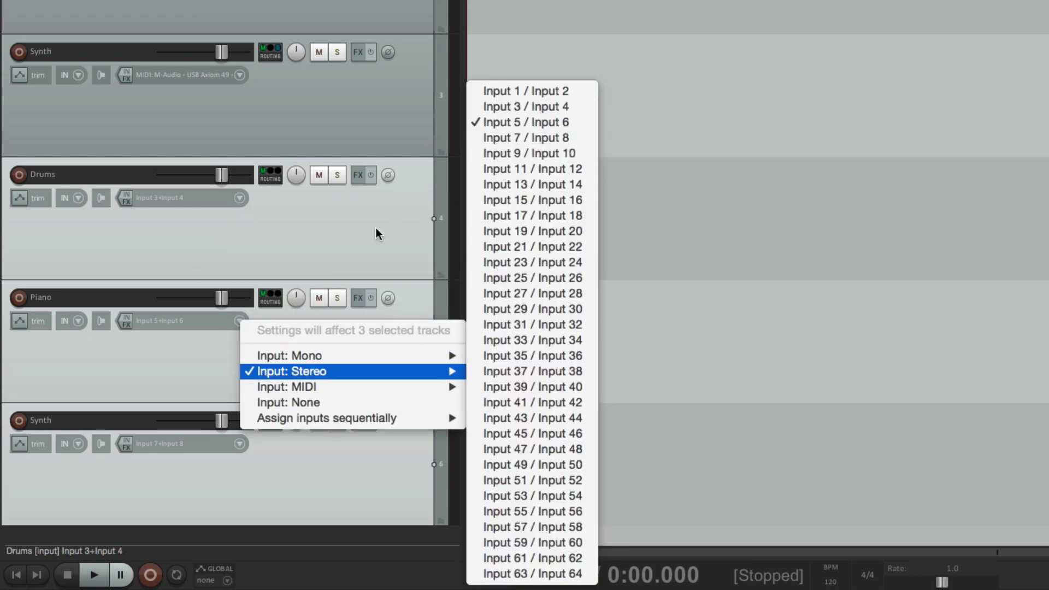
{"action": "left_click", "coordinate": [361, 250]}
{"action": "left_click", "coordinate": [240, 443]}
{"action": "mouse_move", "coordinate": [282, 495]}
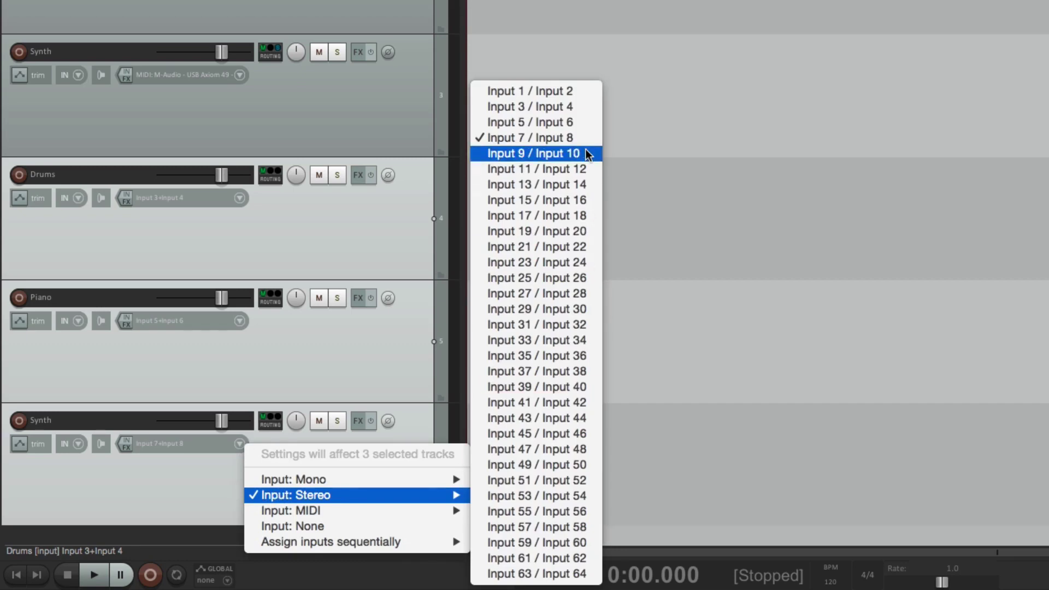
{"action": "left_click", "coordinate": [383, 211]}
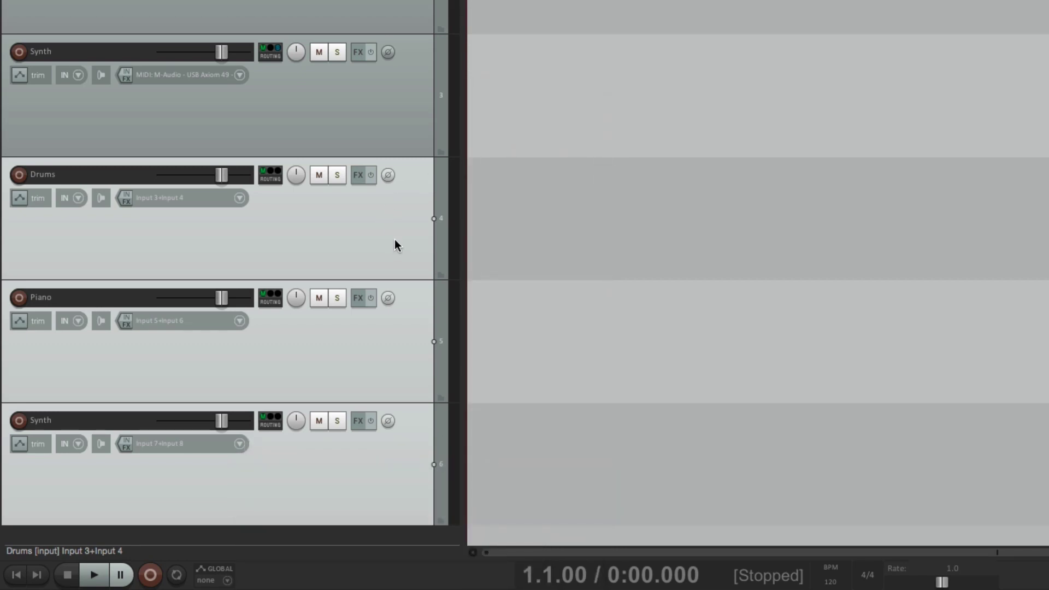
Step: Arm tracks 4–6 with 'Record: disable (input monitoring only)', then arm Drums track 1
{"action": "left_click", "coordinate": [18, 176]}
{"action": "left_click", "coordinate": [77, 198]}
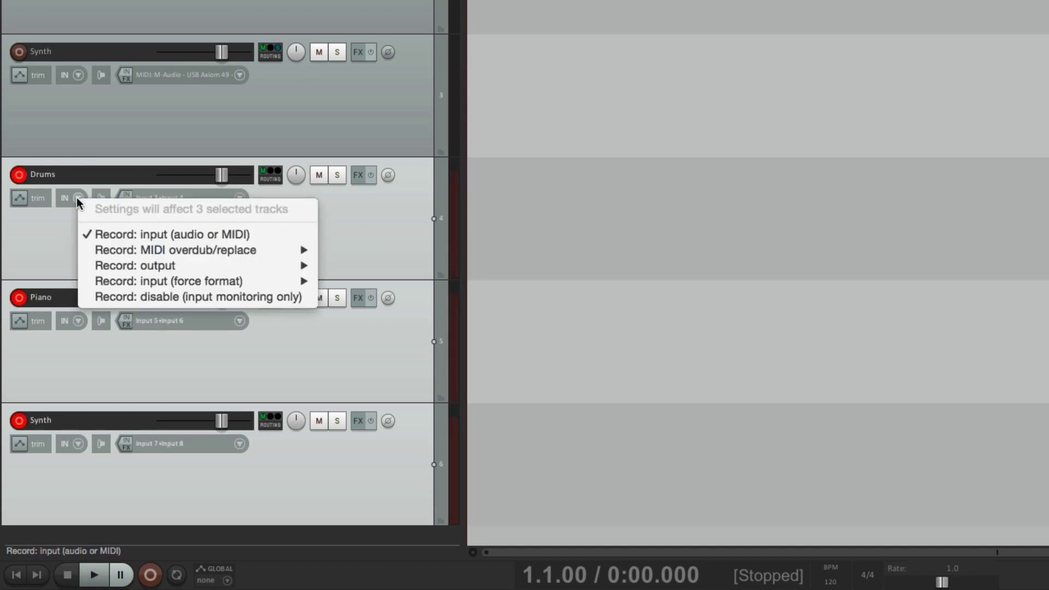
{"action": "left_click", "coordinate": [94, 300]}
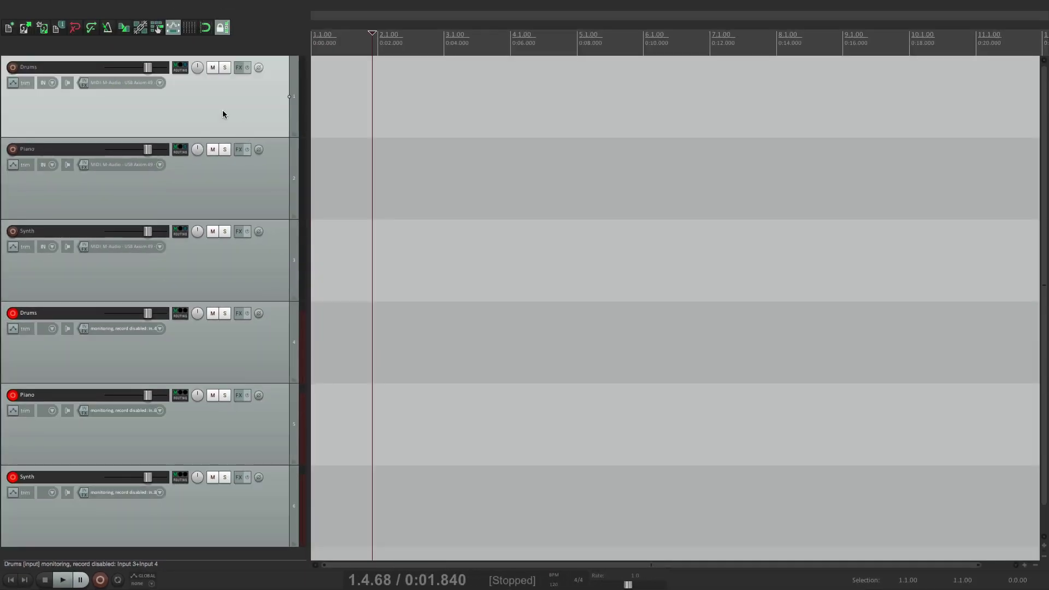
{"action": "left_click", "coordinate": [13, 67]}
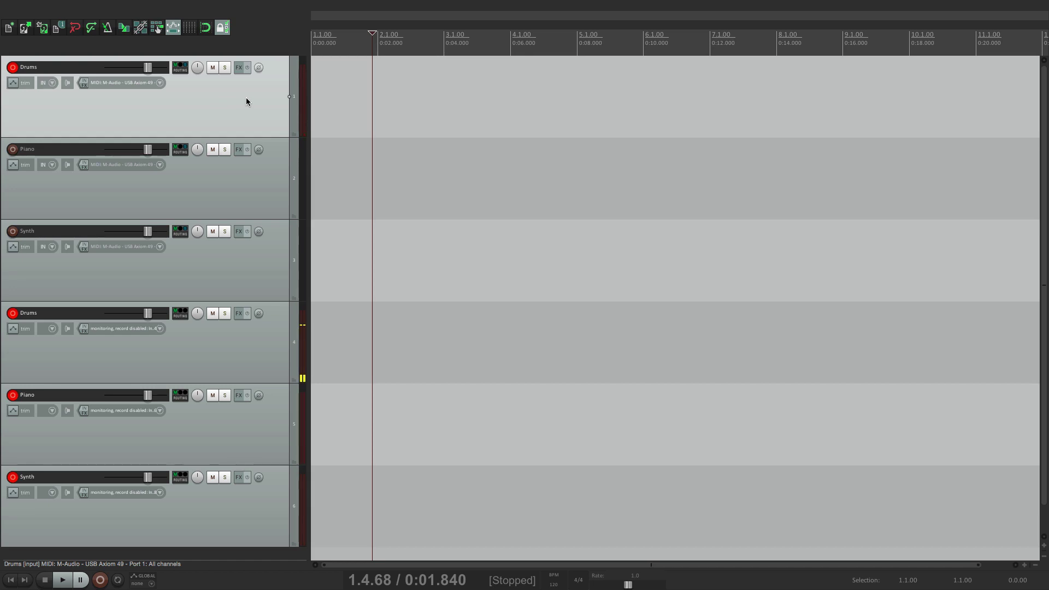
{"action": "key", "text": "super+Tab"}
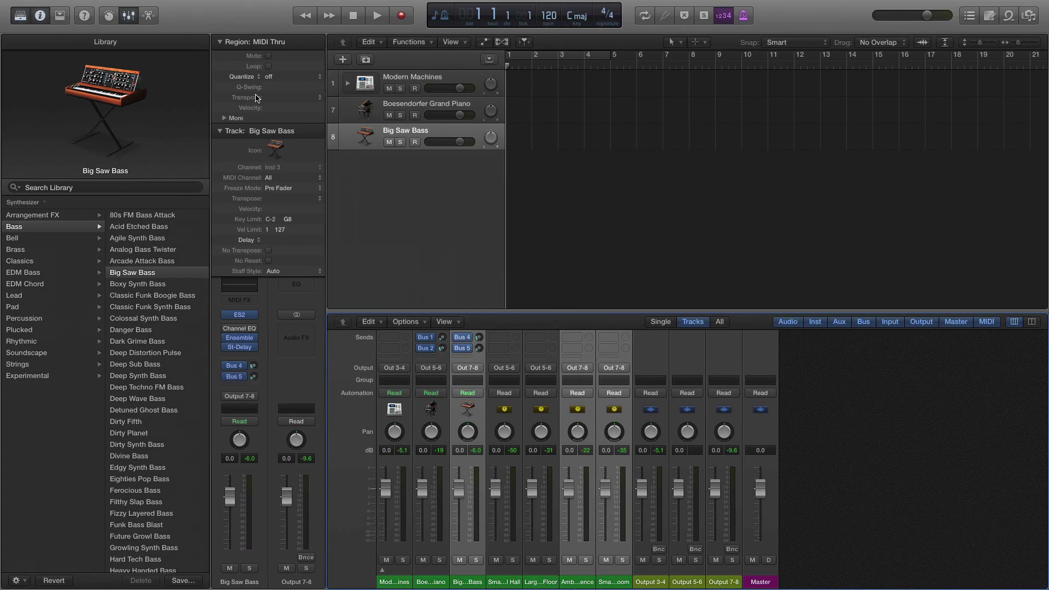
{"action": "key", "text": "super+Tab"}
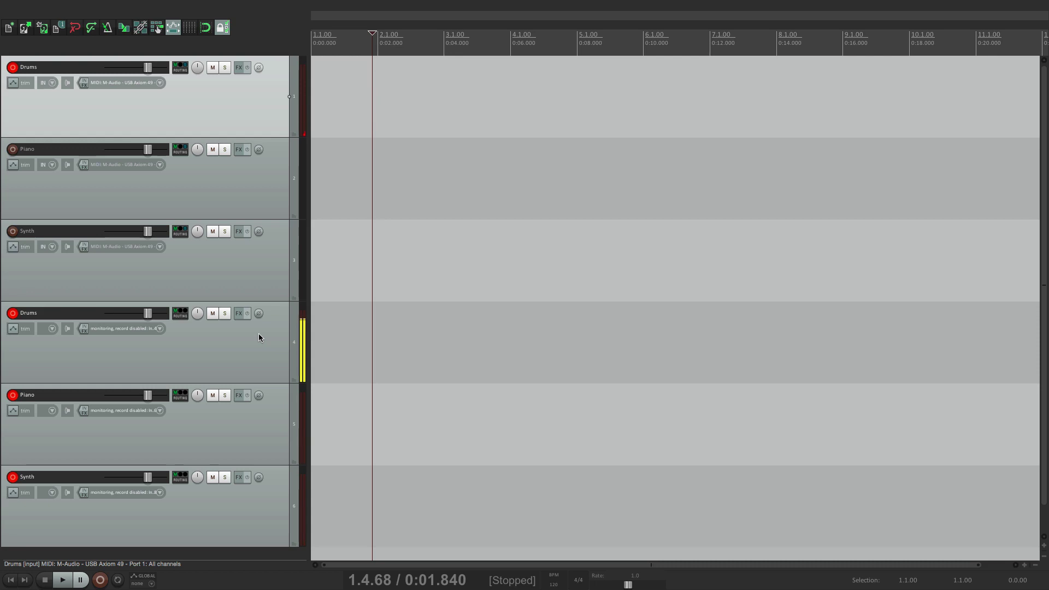
Step: Record the drum part onto the Drums MIDI track
{"action": "left_click", "coordinate": [13, 68]}
{"action": "left_click", "coordinate": [12, 149]}
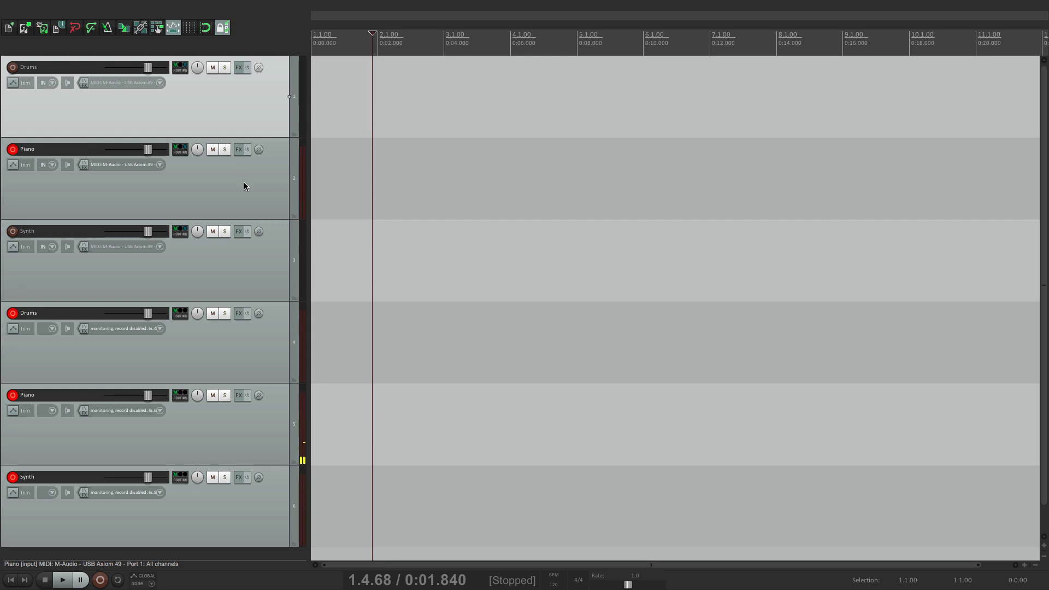
{"action": "left_click", "coordinate": [15, 151]}
{"action": "left_click", "coordinate": [12, 232]}
{"action": "key", "text": "super+Tab"}
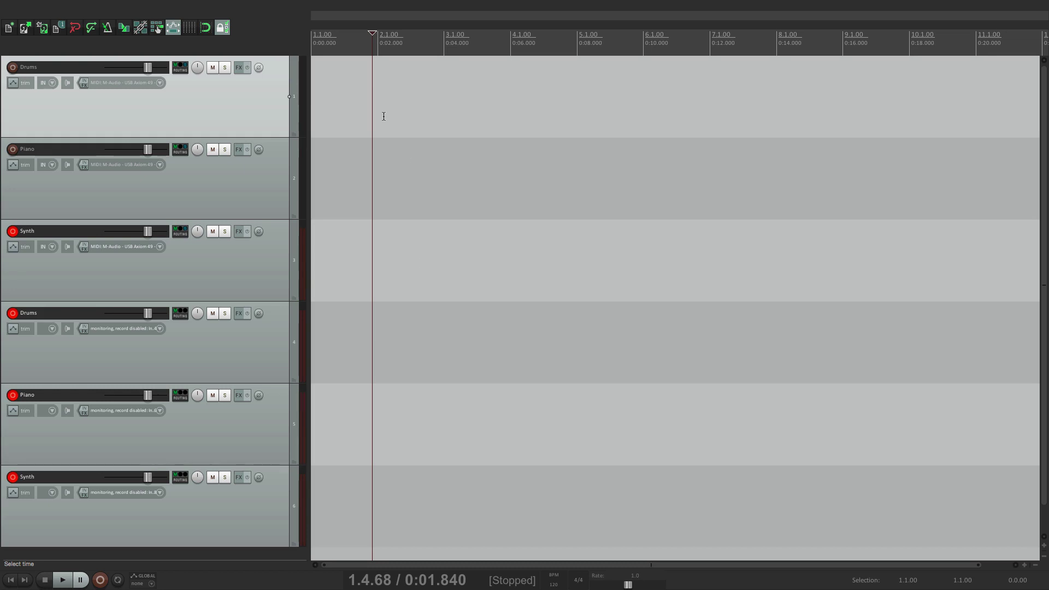
{"action": "key", "text": "ctrl+r"}
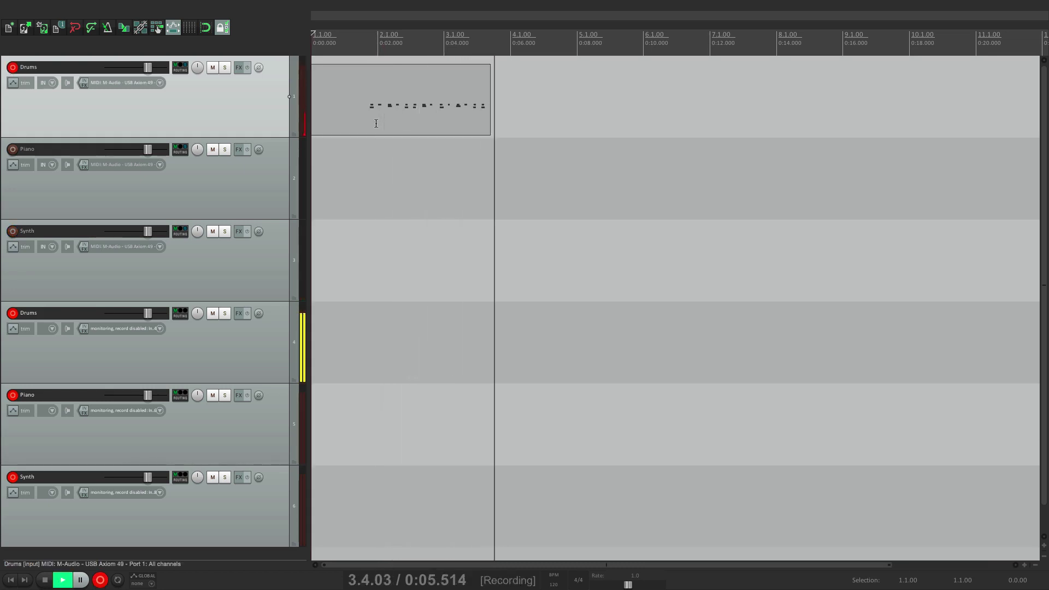
{"action": "key", "text": "space"}
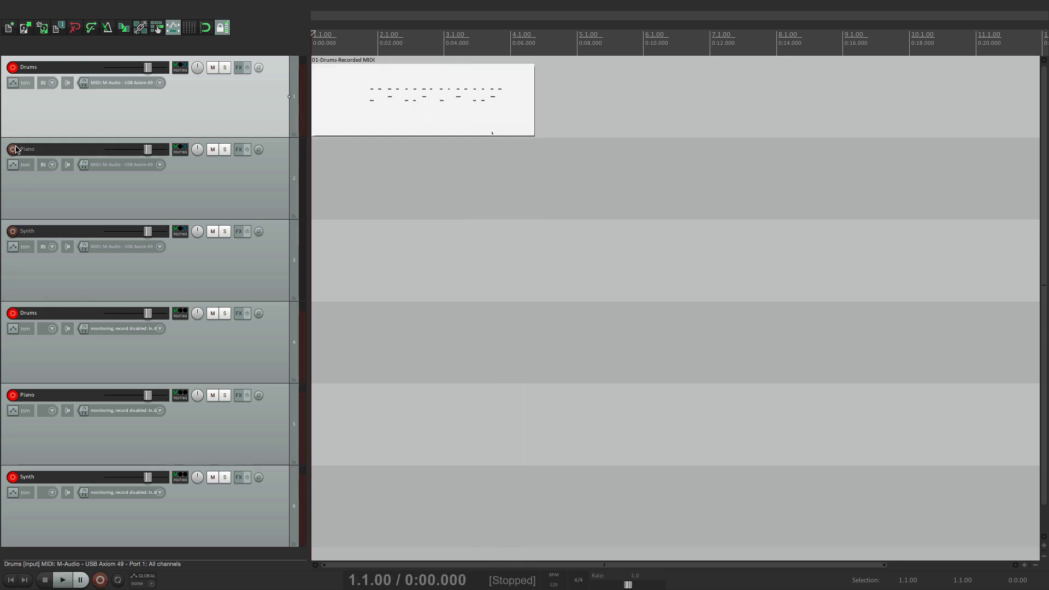
Step: Record the piano and synth parts on their MIDI tracks, then disarm Synth
{"action": "left_click", "coordinate": [357, 181]}
{"action": "key", "text": "ctrl+r"}
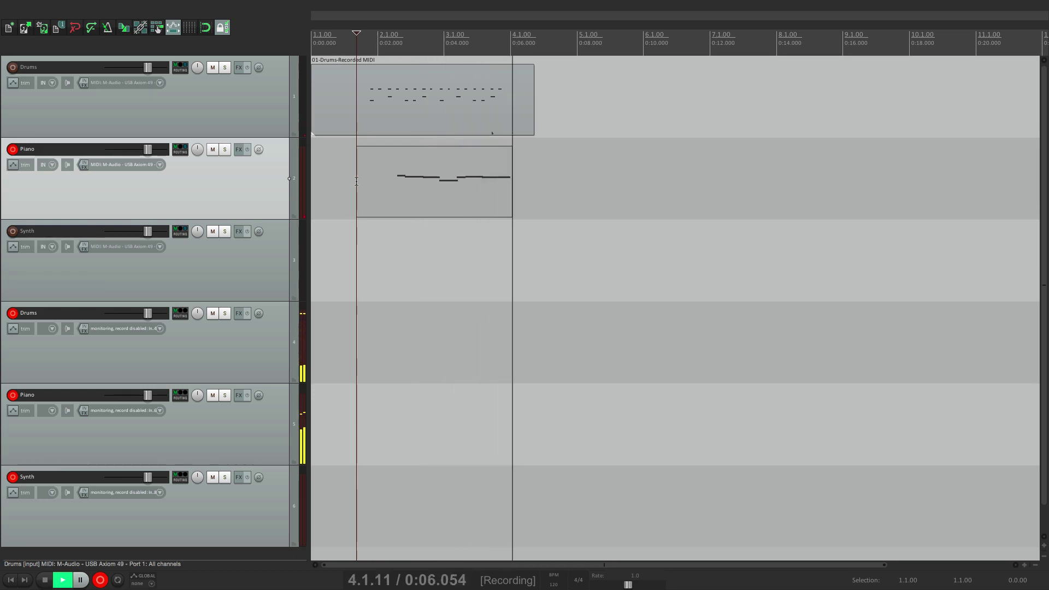
{"action": "key", "text": "space"}
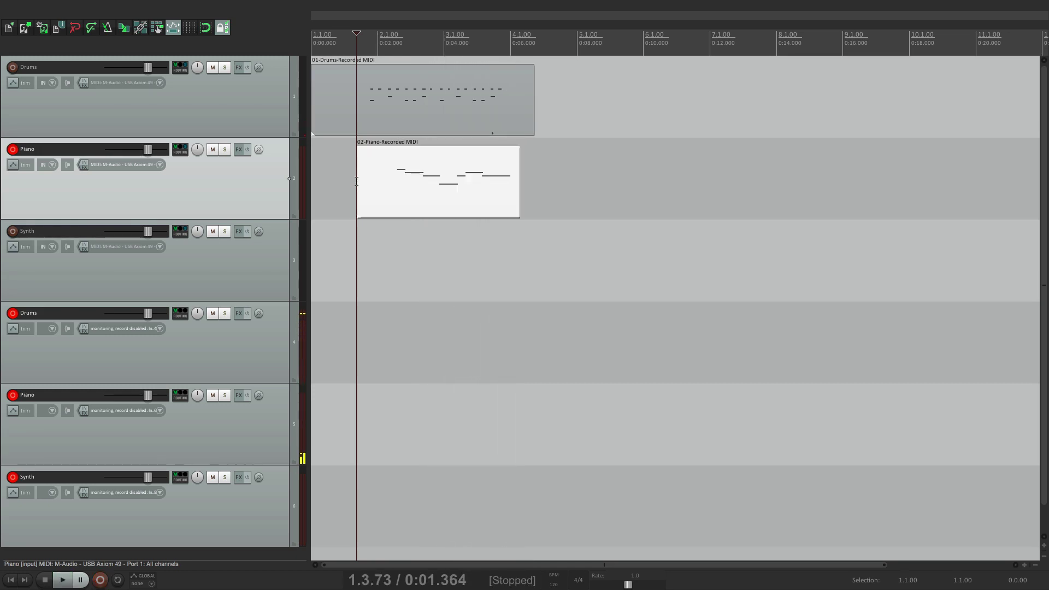
{"action": "left_click", "coordinate": [13, 231]}
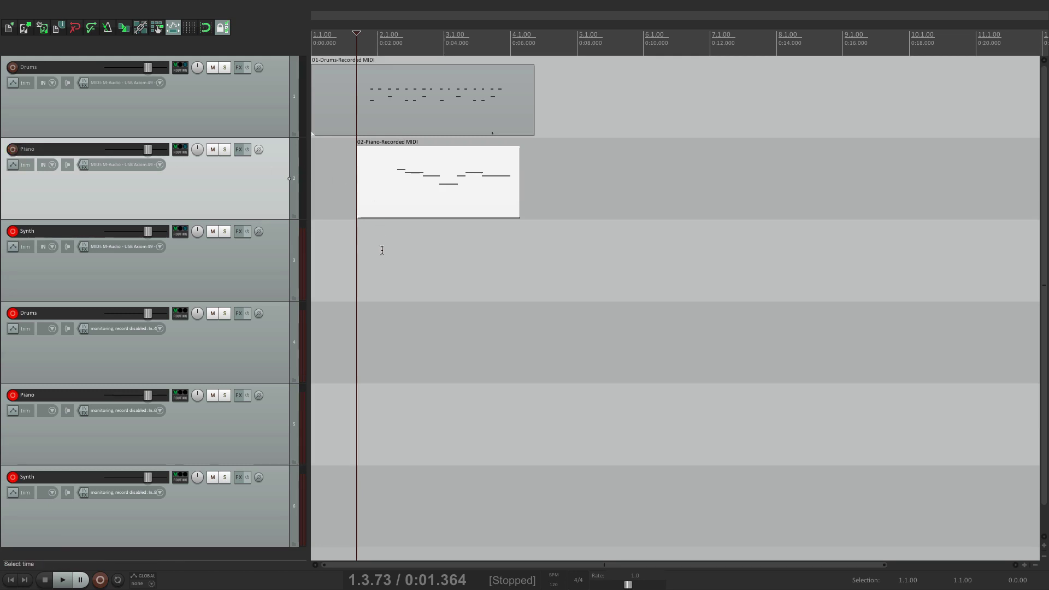
{"action": "key", "text": "ctrl+r"}
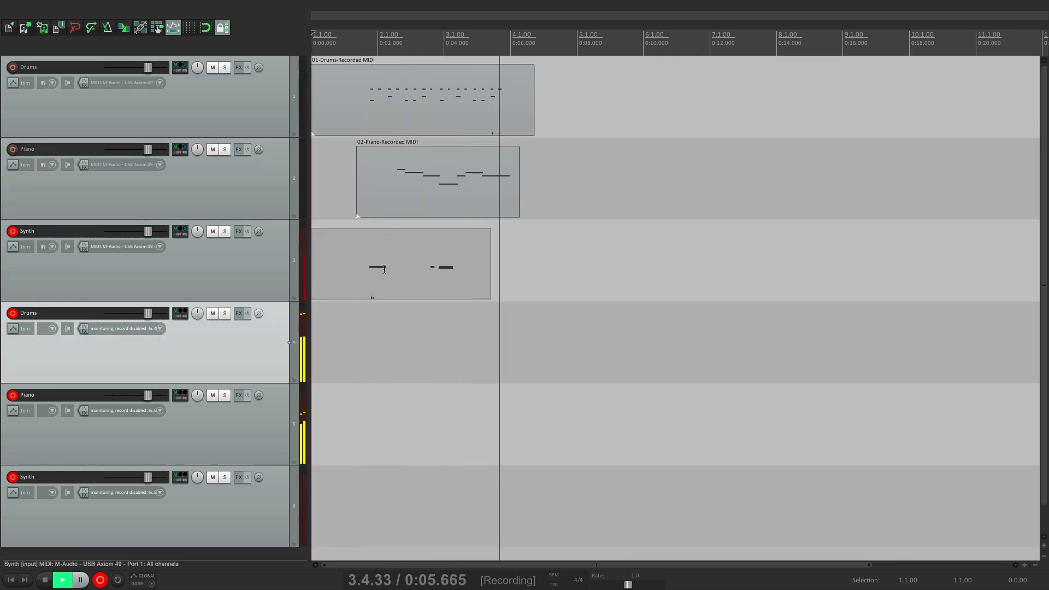
{"action": "key", "text": "space"}
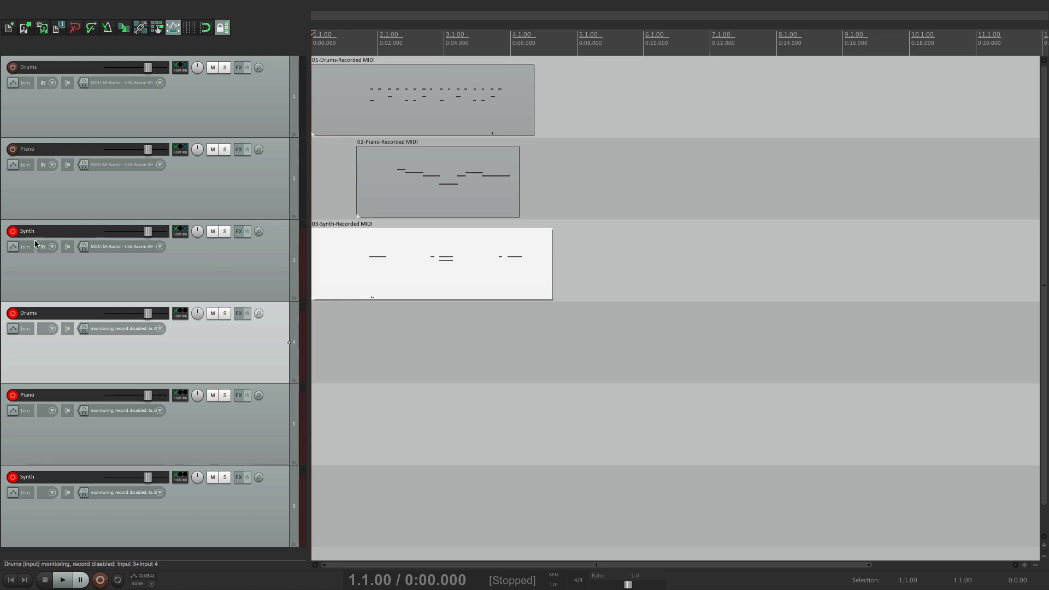
{"action": "left_click", "coordinate": [13, 232]}
{"action": "left_click", "coordinate": [228, 517], "text": "shift"}
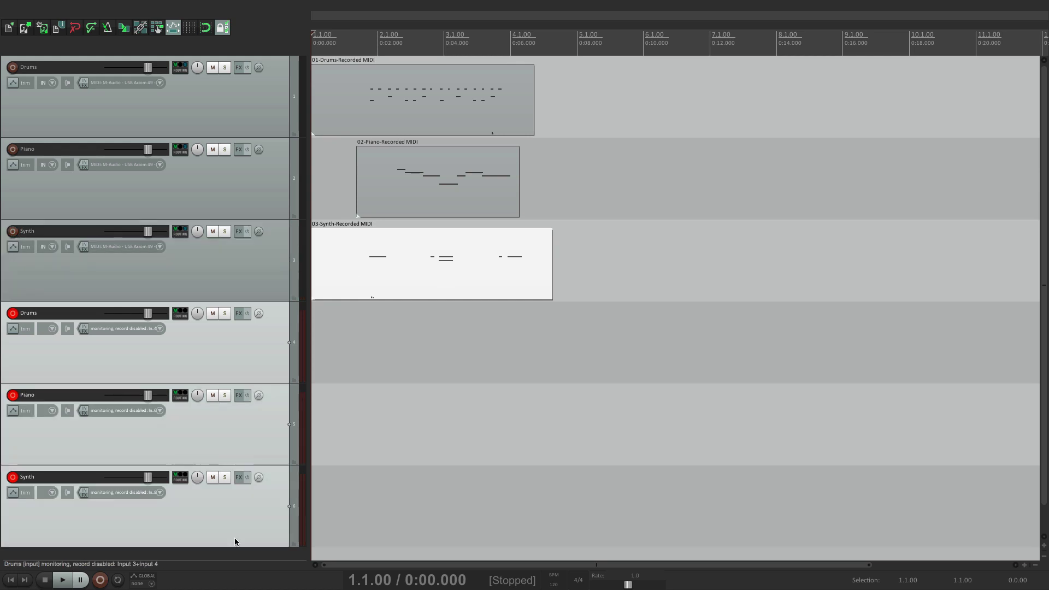
Step: Set audio tracks 4–6 to 'Record: input (audio or MIDI)' and record from 1.3.60
{"action": "left_click", "coordinate": [53, 330]}
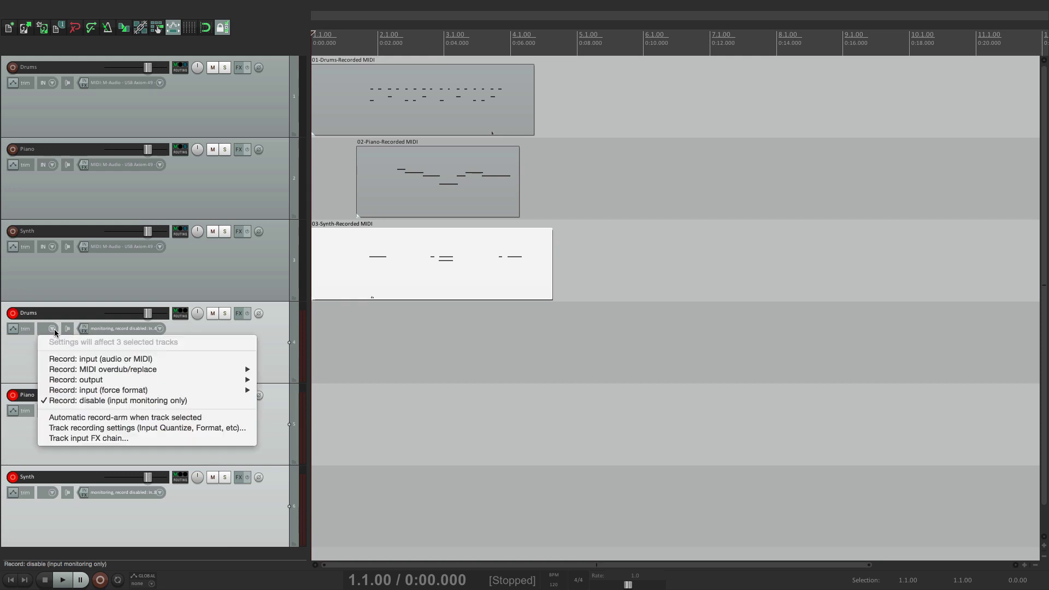
{"action": "left_click", "coordinate": [51, 359]}
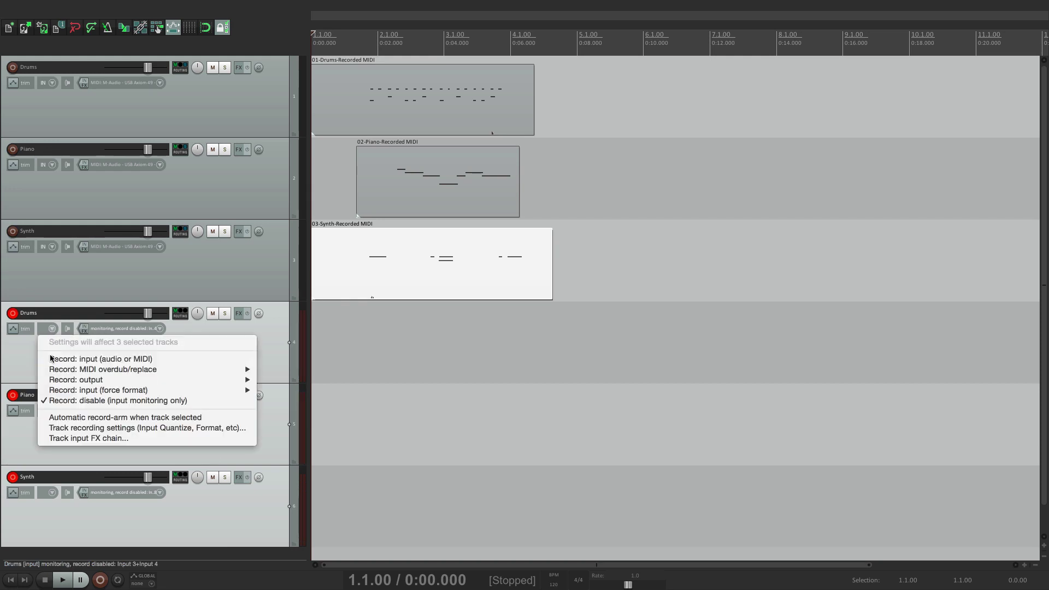
{"action": "left_click", "coordinate": [354, 333]}
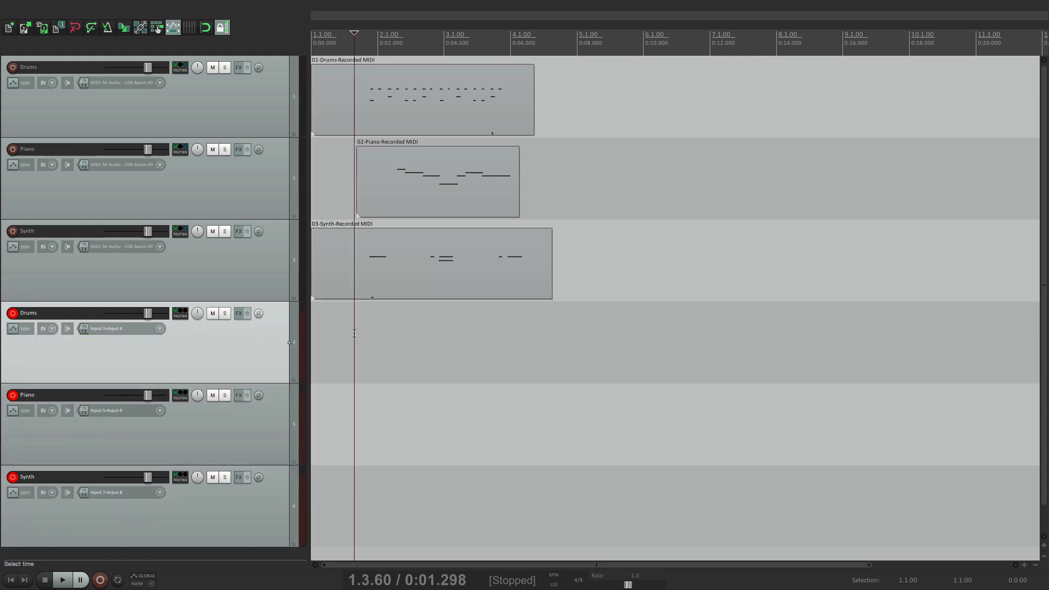
{"action": "key", "text": "ctrl+r"}
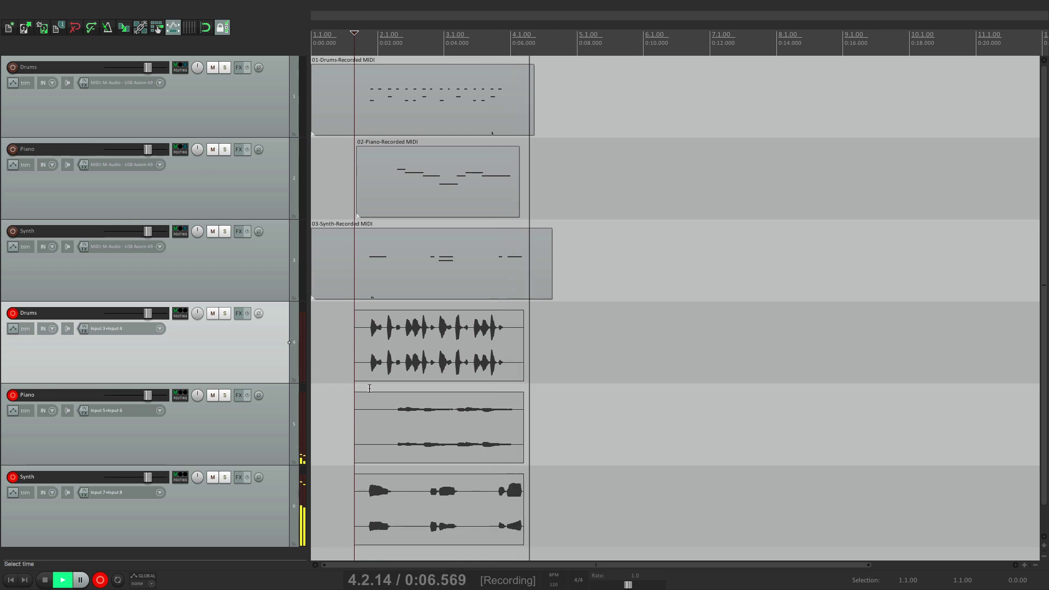
{"action": "key", "text": "space"}
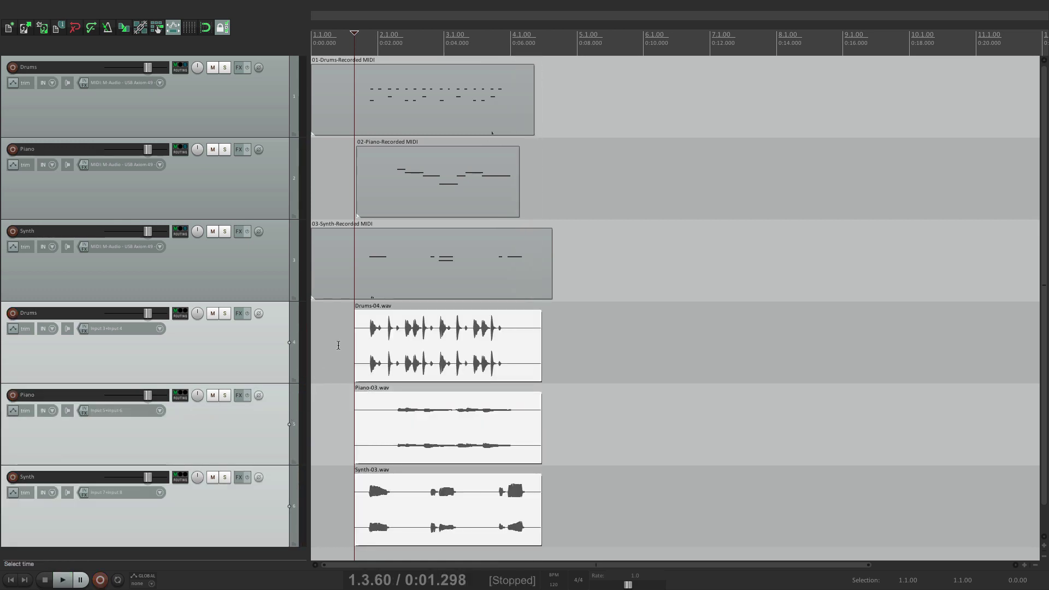
Step: Play back the Drums, Piano and Synth audio takes soloed one at a time, then unsolo each
{"action": "left_click", "coordinate": [224, 314]}
{"action": "key", "text": "space"}
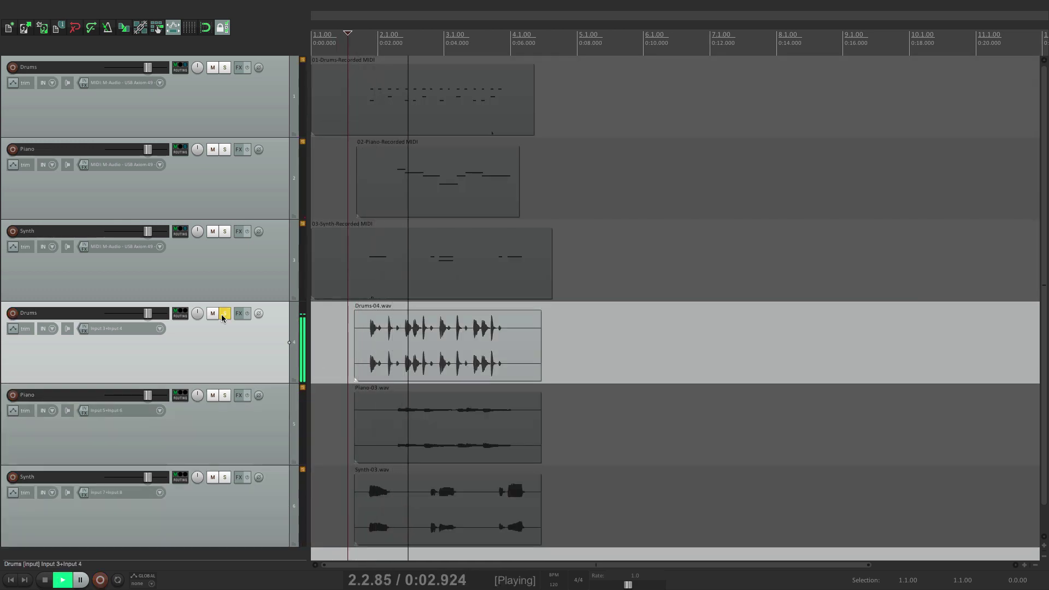
{"action": "left_click", "coordinate": [224, 314]}
{"action": "key", "text": "space"}
{"action": "left_click", "coordinate": [225, 395]}
{"action": "key", "text": "space"}
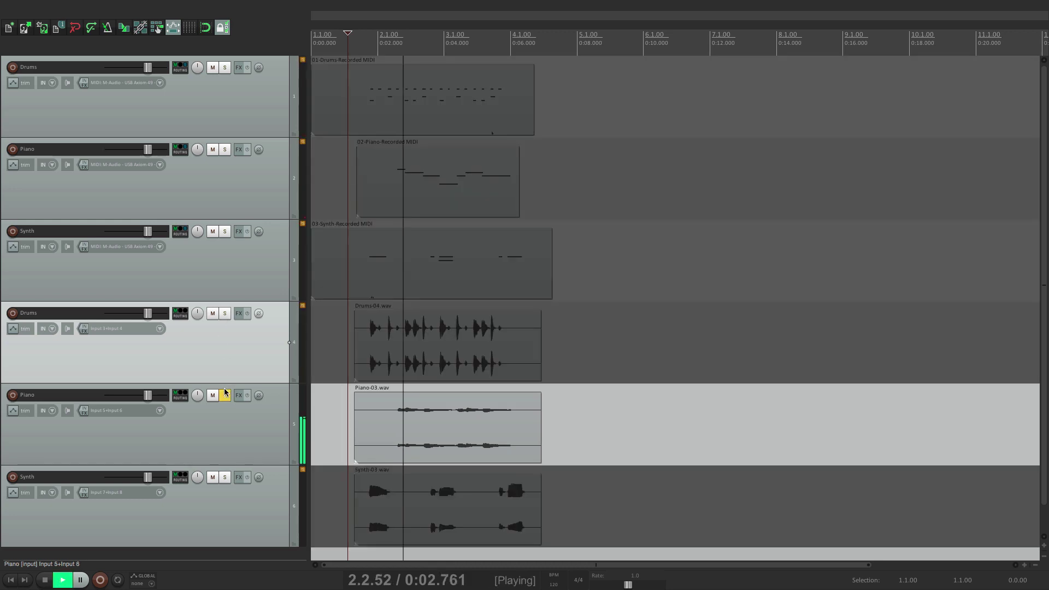
{"action": "left_click", "coordinate": [225, 394]}
{"action": "key", "text": "space"}
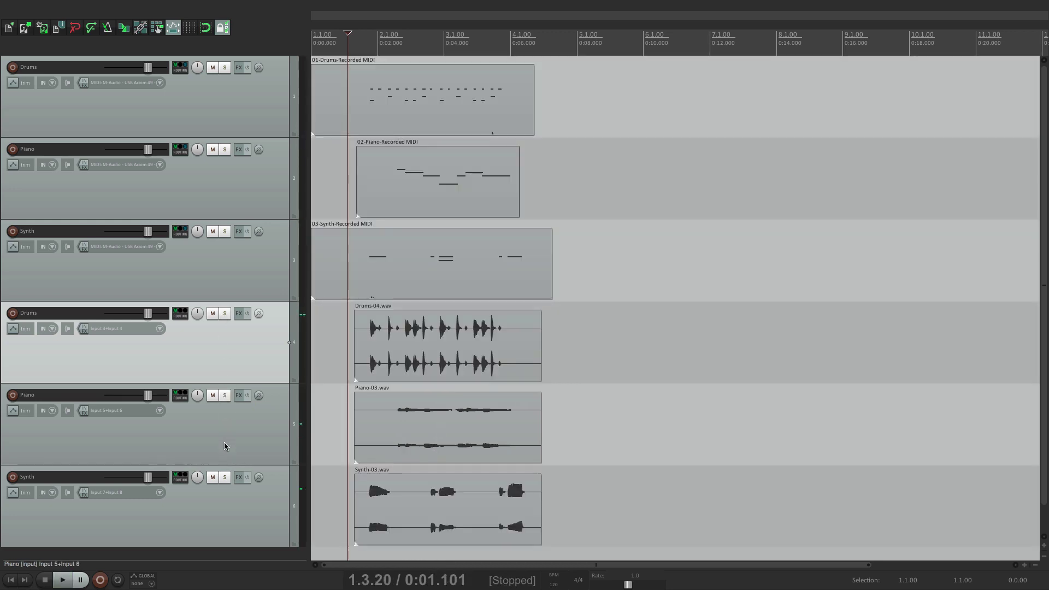
{"action": "left_click", "coordinate": [224, 477]}
{"action": "key", "text": "space"}
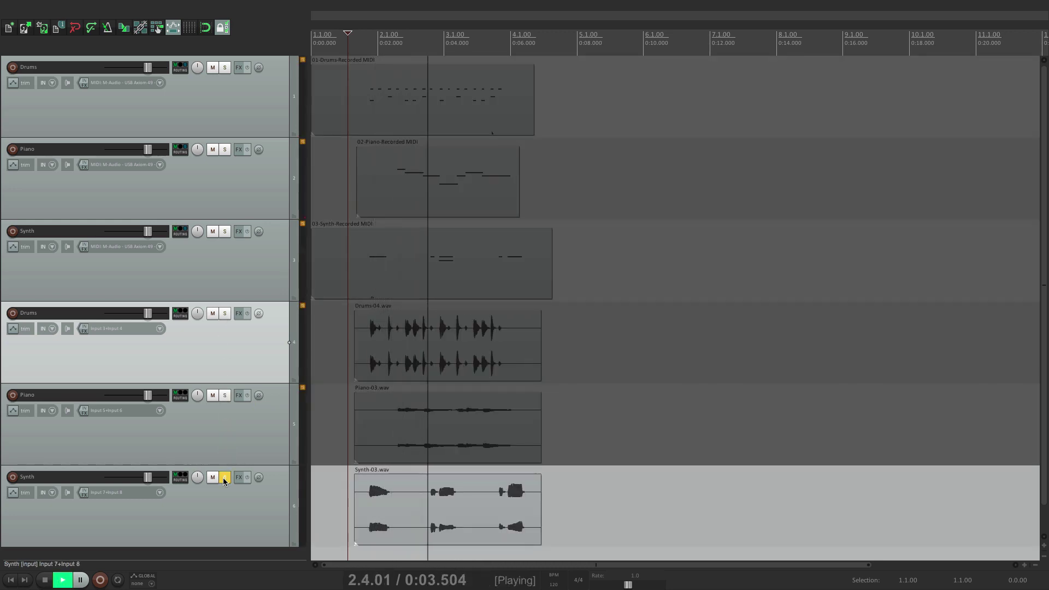
{"action": "left_click", "coordinate": [224, 477]}
{"action": "key", "text": "space"}
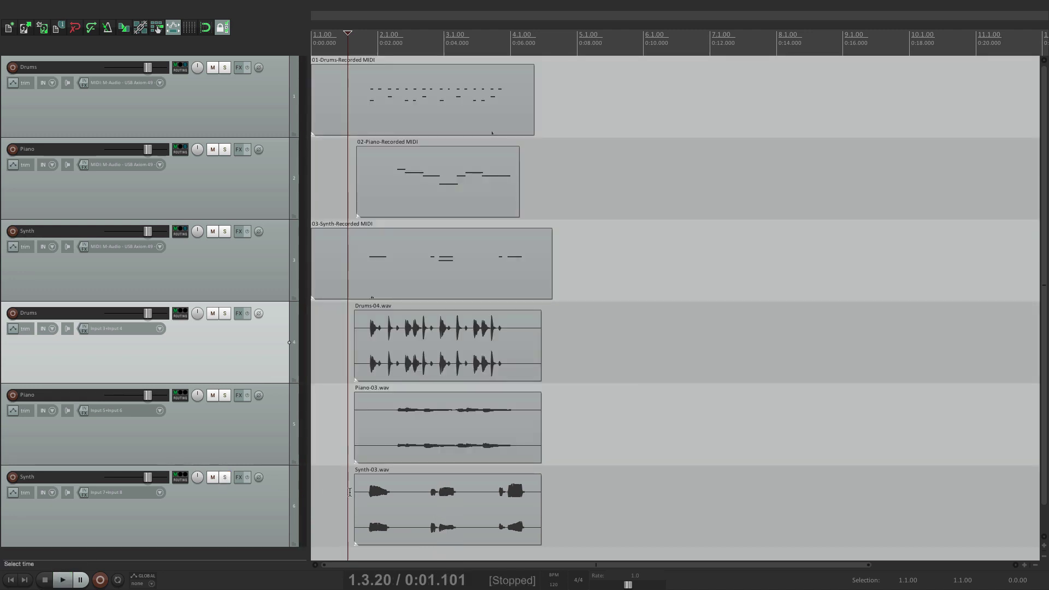